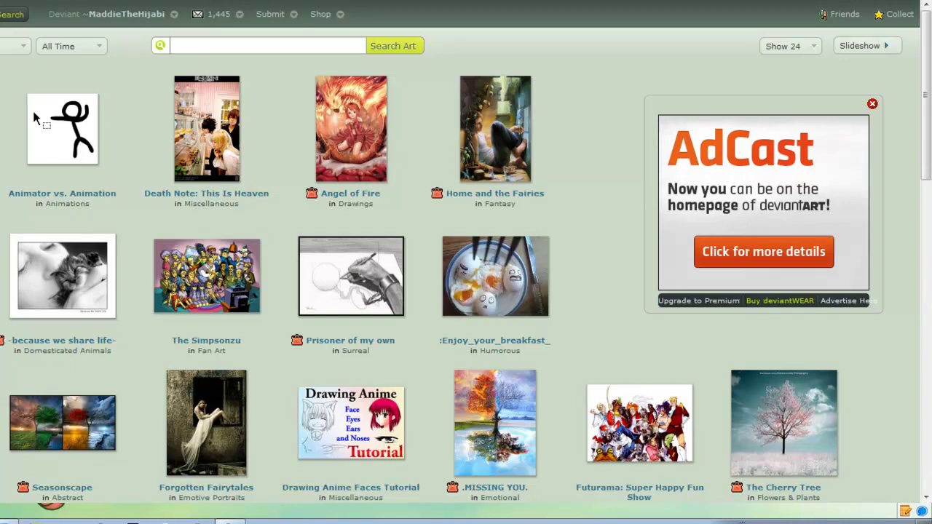
Run a deviantArt search for 'fire flames' artwork.
type("fire flames")
key("Return")
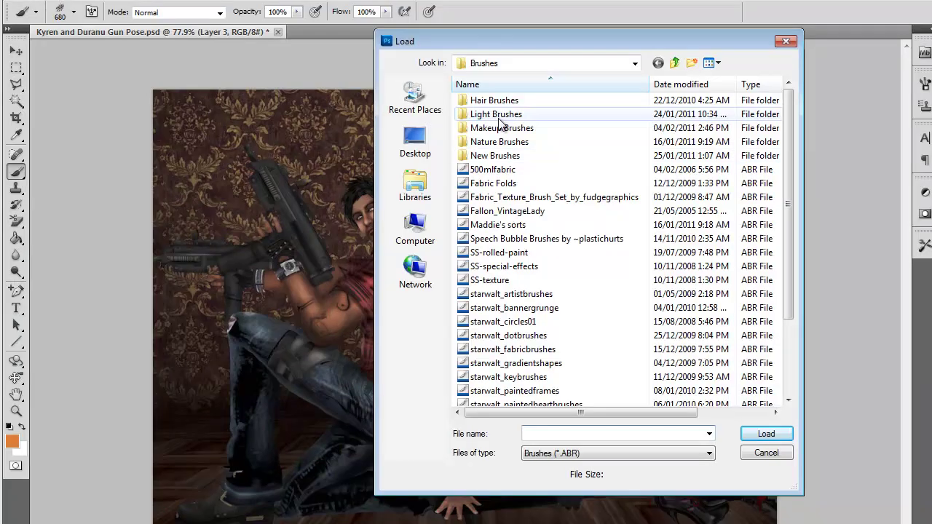
Load the Light Brushes set and paint orange over the wallpaper on Layer 3 with a 1300 px brush.
double_click(496, 115)
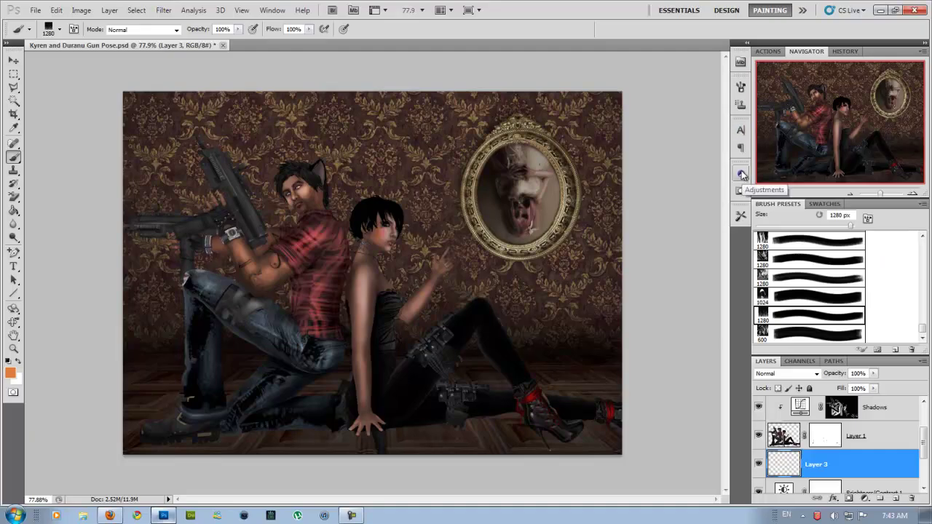
left_click(743, 175)
key("bracketleft")
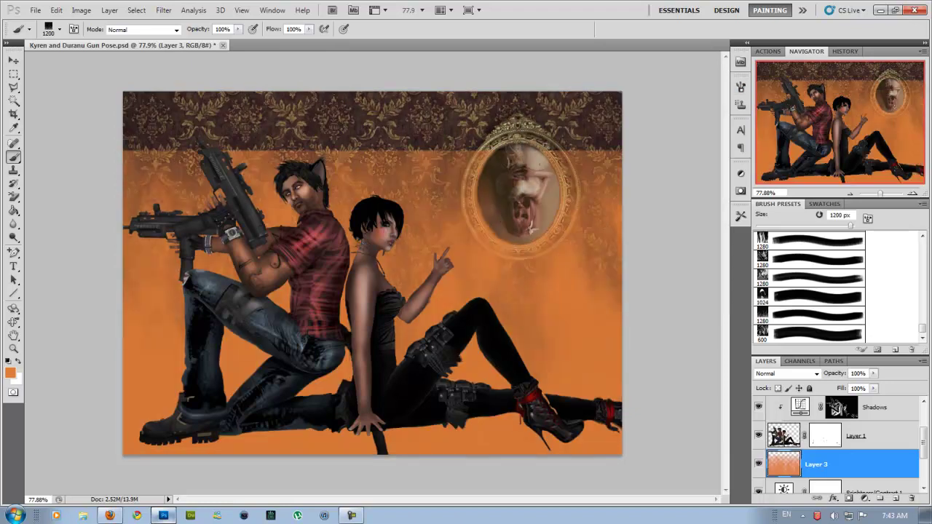
key("bracketright")
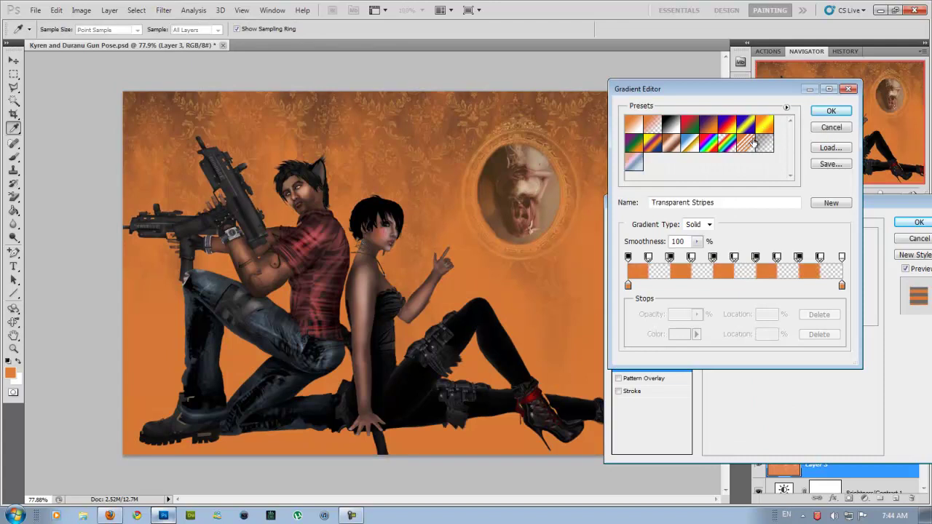
Add a gradient overlay with a deep red stop and an orange stop at 74%, plus a dark red stroke.
left_click(652, 125)
double_click(628, 284)
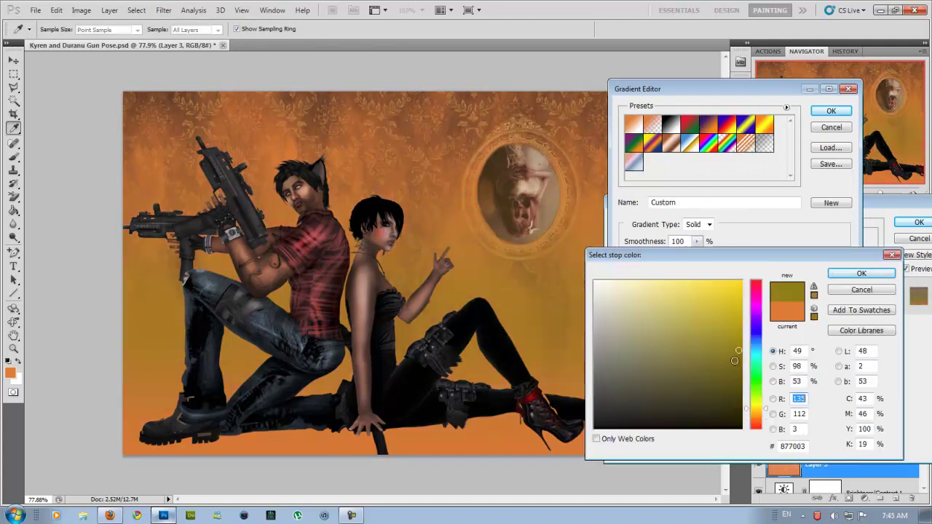
left_click_drag(755, 397, 754, 429)
left_click(728, 333)
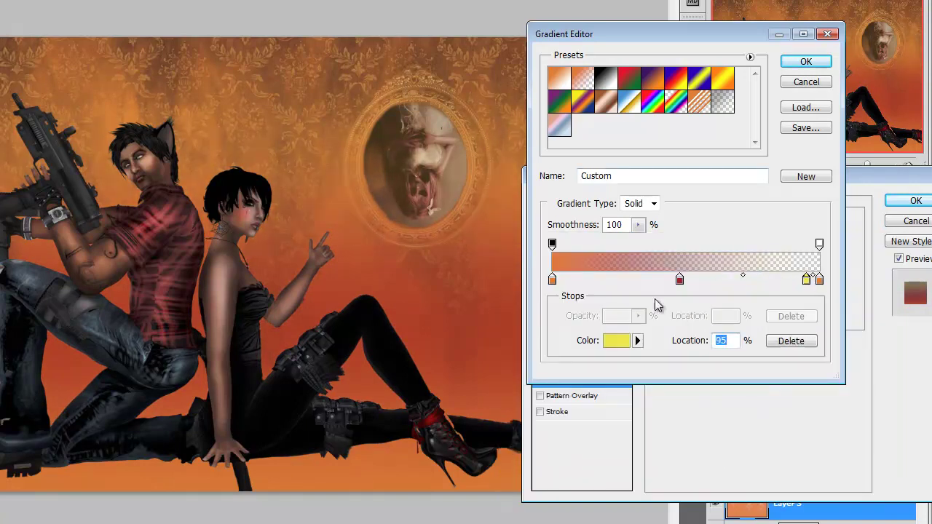
left_click_drag(697, 279, 749, 279)
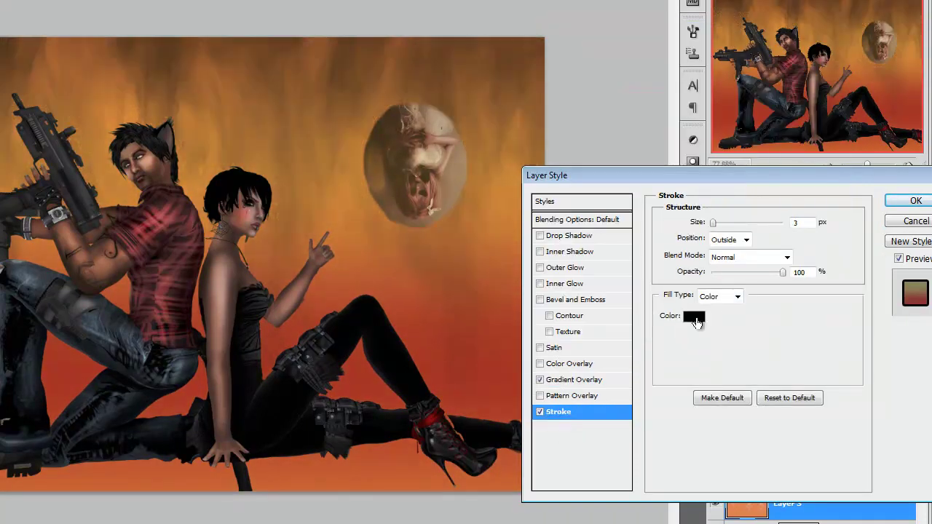
left_click(694, 318)
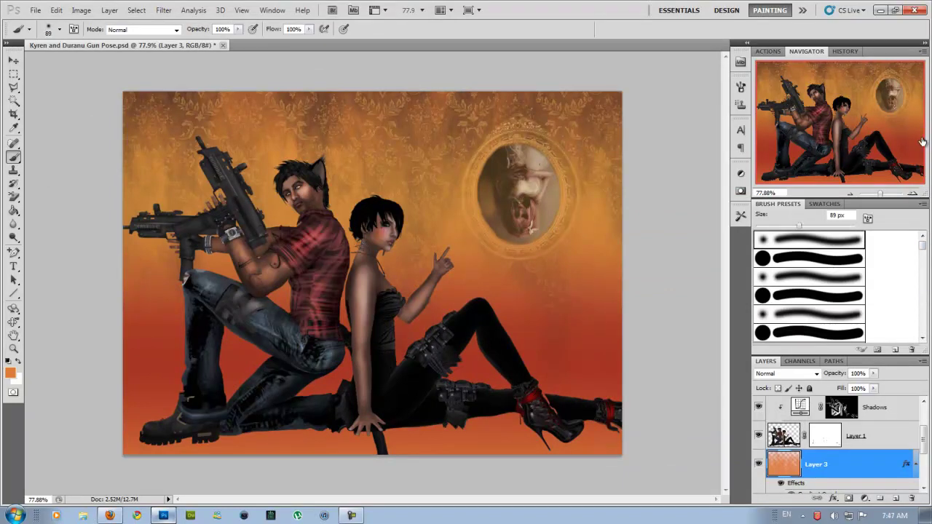
Set Layer 3 to Screen blending and adjust its opacity.
key("Down")
key("Down")
key("Down")
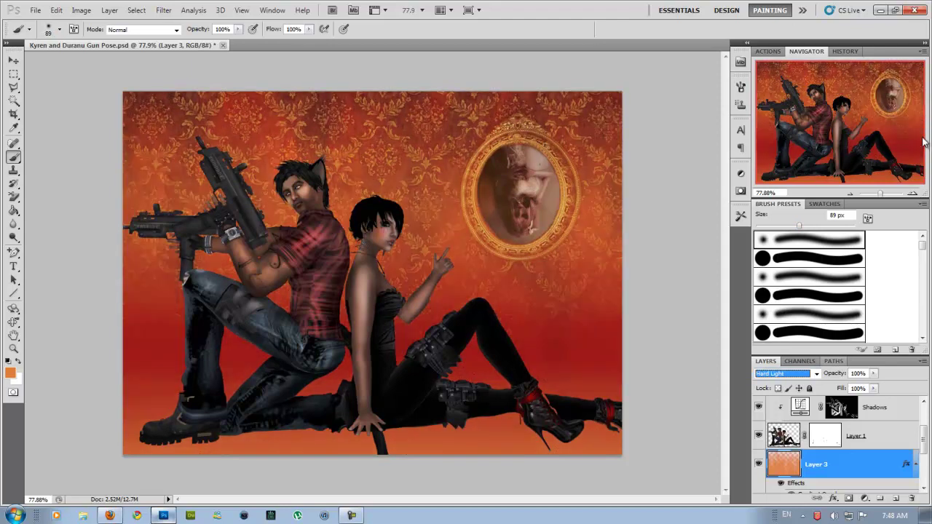
key("Tab")
type("58")
key("Return")
type("100")
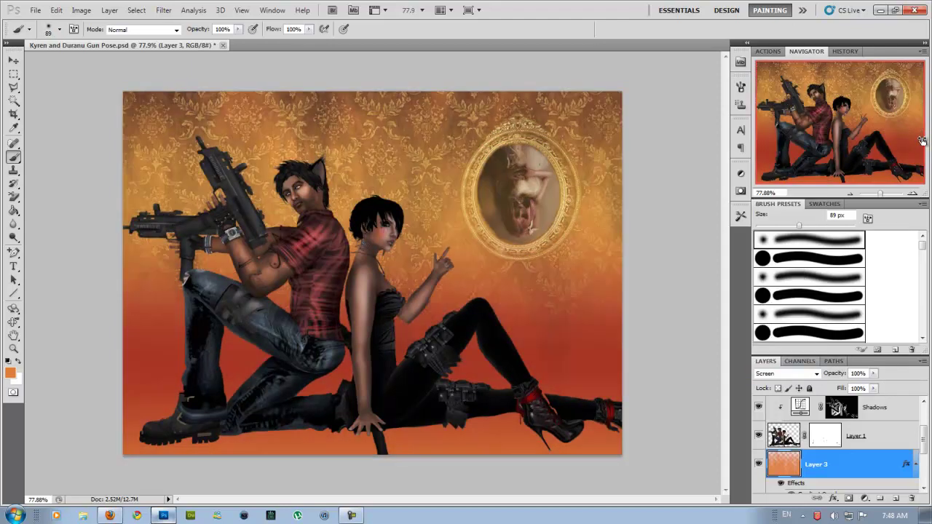
type("g")
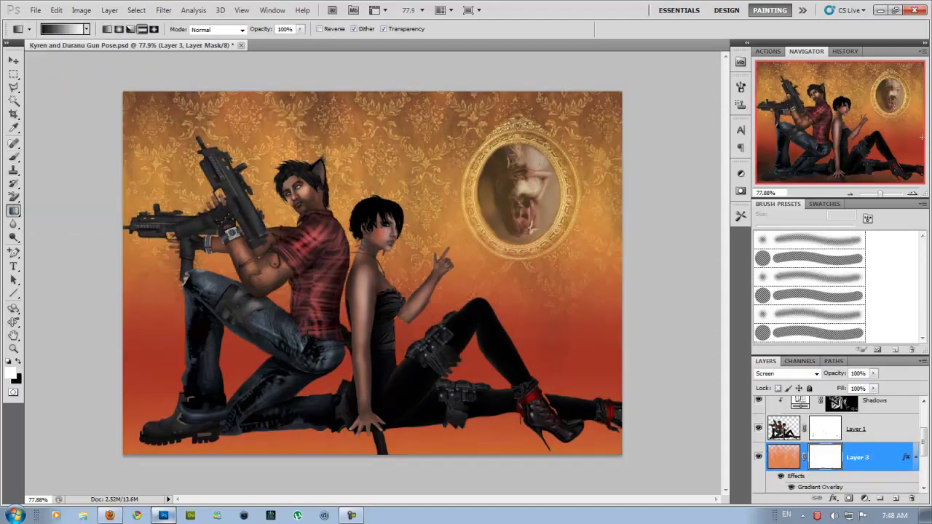
Fade Layer 3's bottom with a gradient mask to reveal the wooden floor, and add empty Layer 4.
left_click_drag(364, 357, 364, 453)
left_click_drag(375, 201, 374, 453)
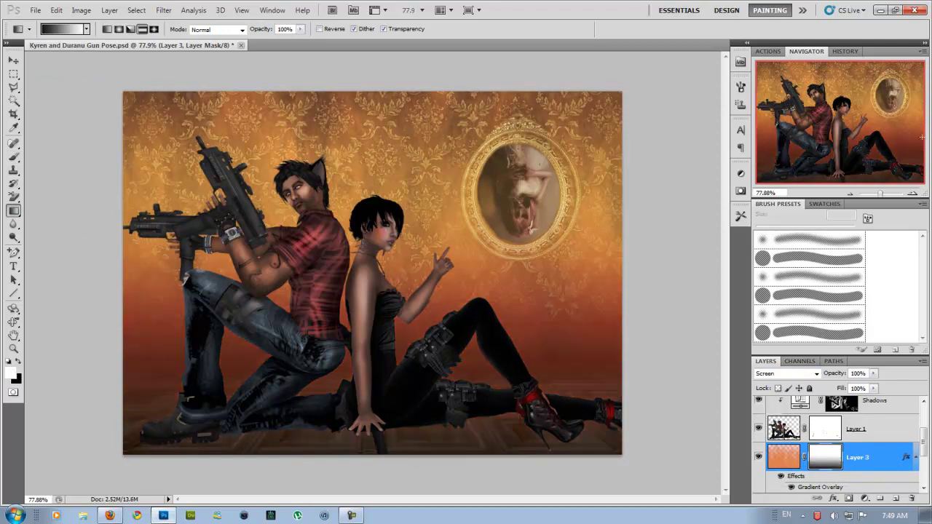
left_click(923, 204)
Paint dark red strokes on the right side with the 800 px flame brush.
left_click(830, 219)
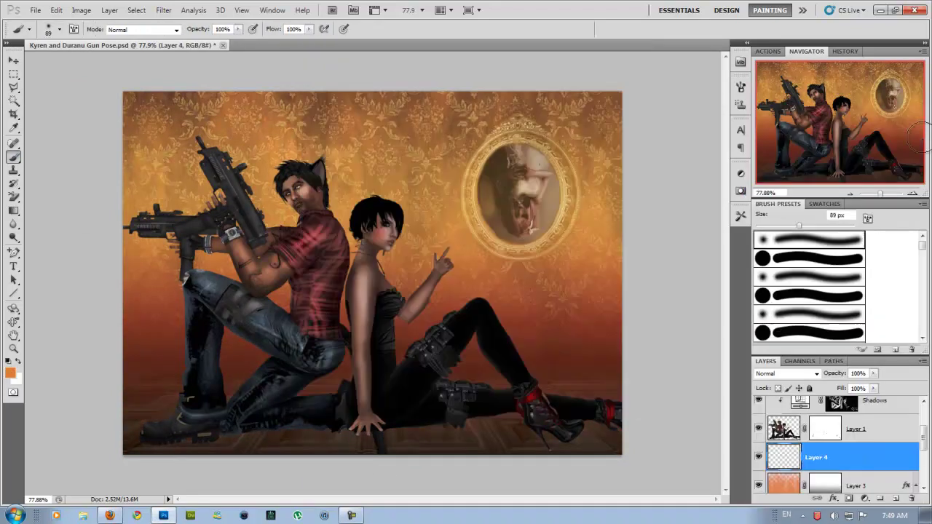
left_click(10, 373)
left_click(849, 272)
left_click(809, 296)
left_click_drag(583, 211, 583, 350)
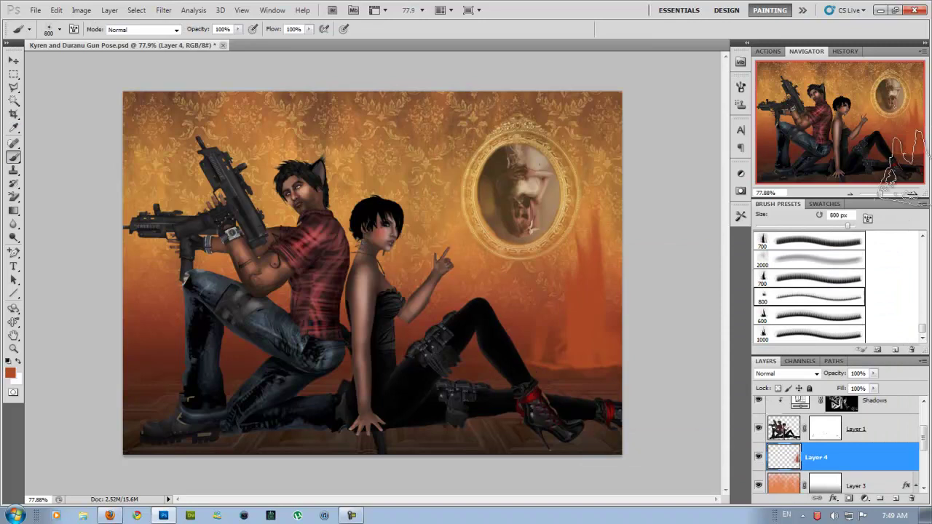
Paint orange over the left side, then reduce the brush to 600 px.
left_click_drag(149, 196, 149, 364)
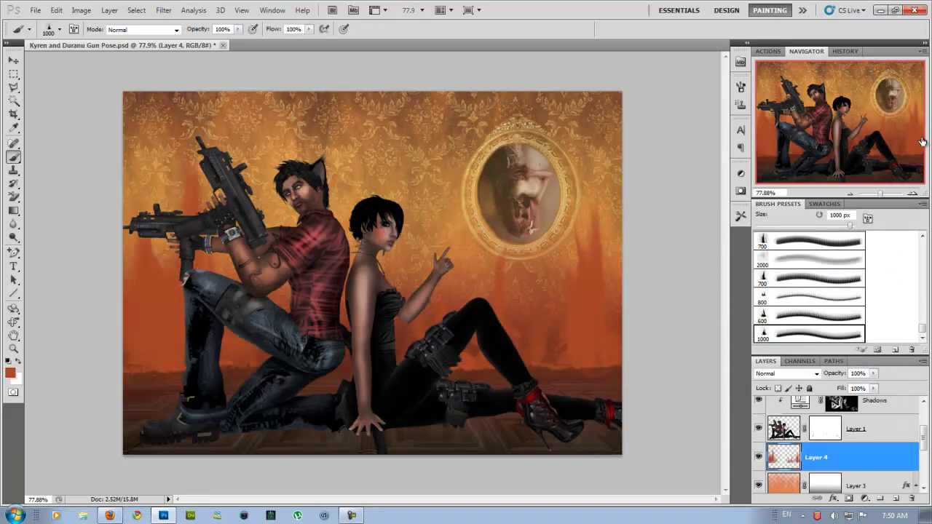
left_click(808, 270)
key("bracketleft")
key("bracketleft")
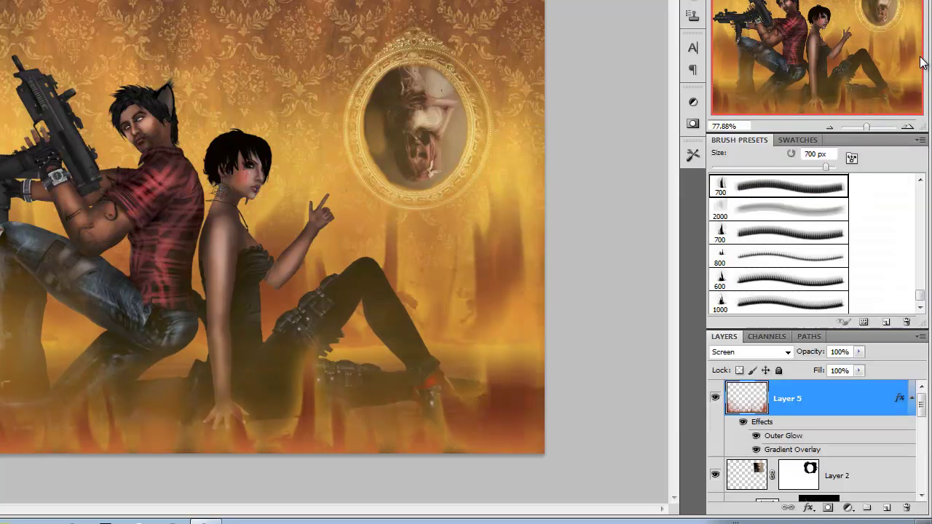
Apply a Gaussian Blur of 8.9 to Layer 5 copy and load an extra brush set.
key("Up")
key("Up")
key("Up")
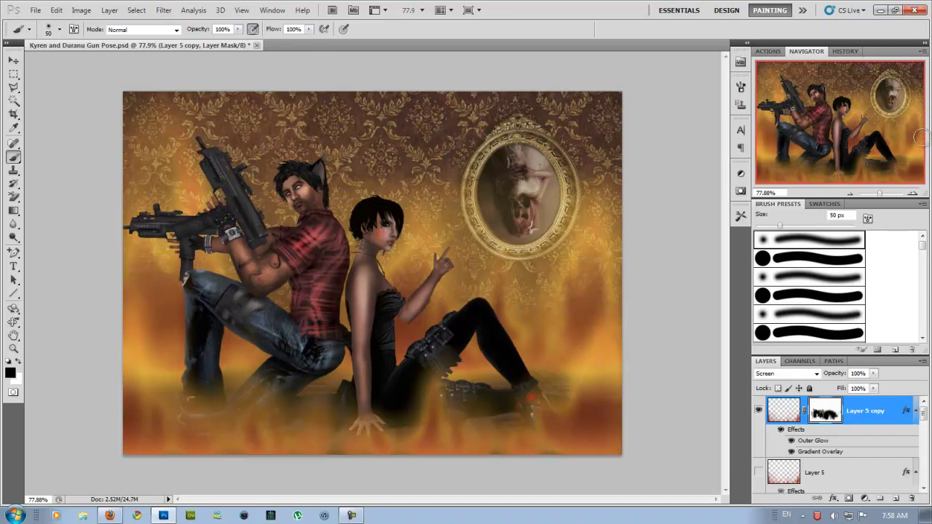
left_click(923, 204)
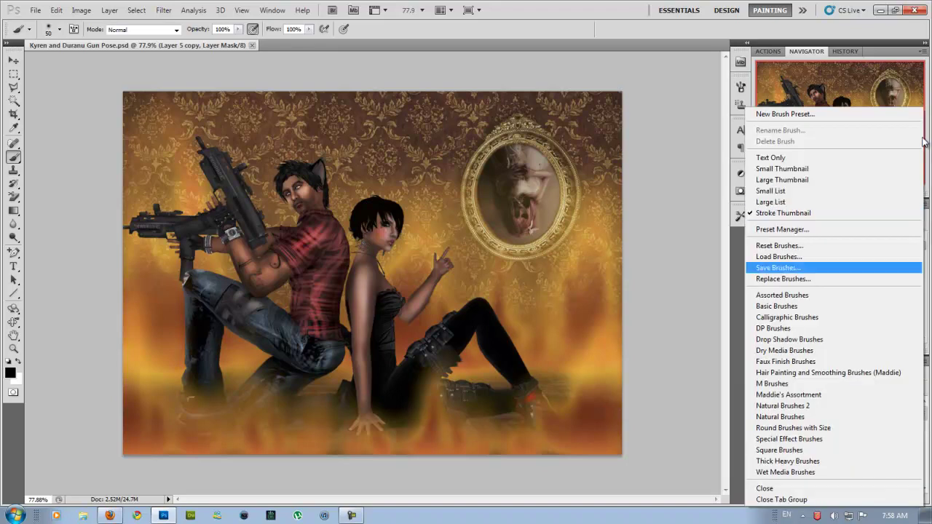
left_click(780, 267)
double_click(410, 123)
left_click(416, 95)
left_click(645, 430)
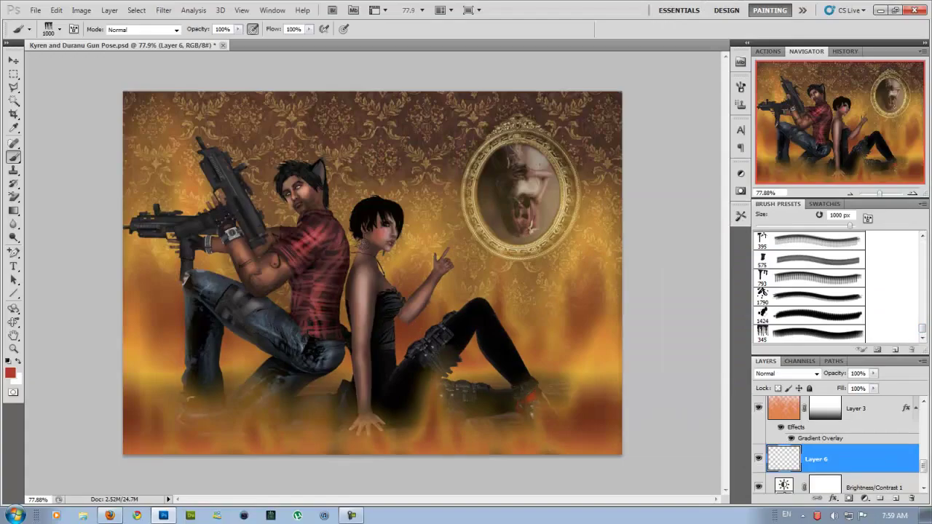
Paint drip streaks with a 600 px brush and apply a Curves adjustment.
key("bracketleft")
key("bracketleft")
key("bracketleft")
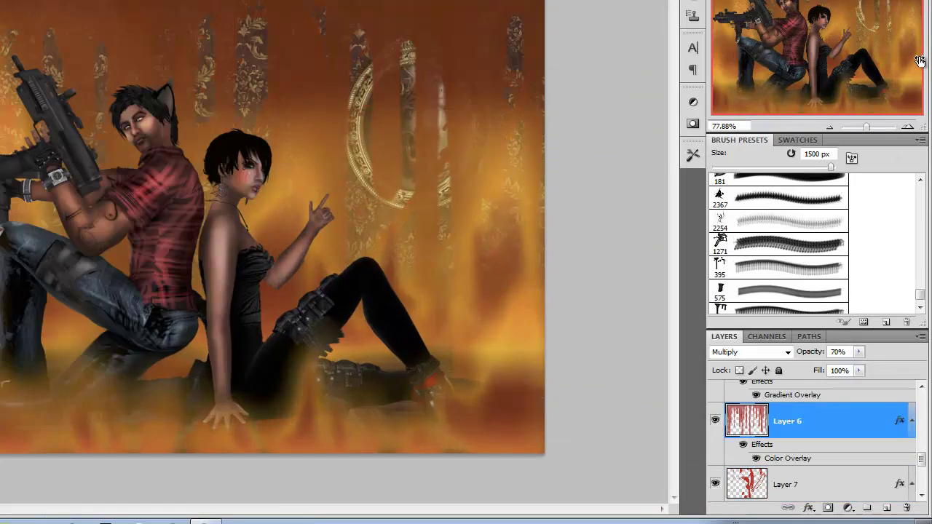
key("ctrl+m")
key("Return")
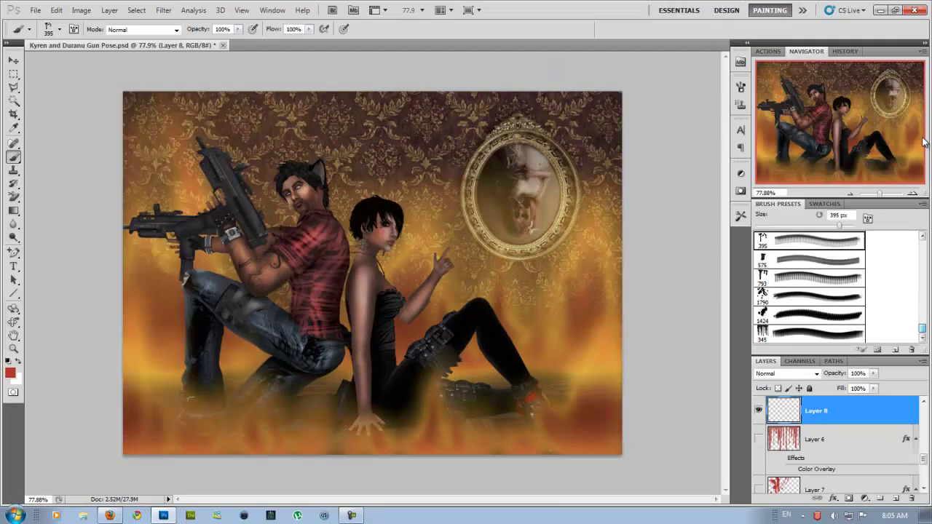
Paint red drips across the top in Multiply, then prepare an orange Overlay brush on a new layer.
left_click_drag(553, 138, 204, 139)
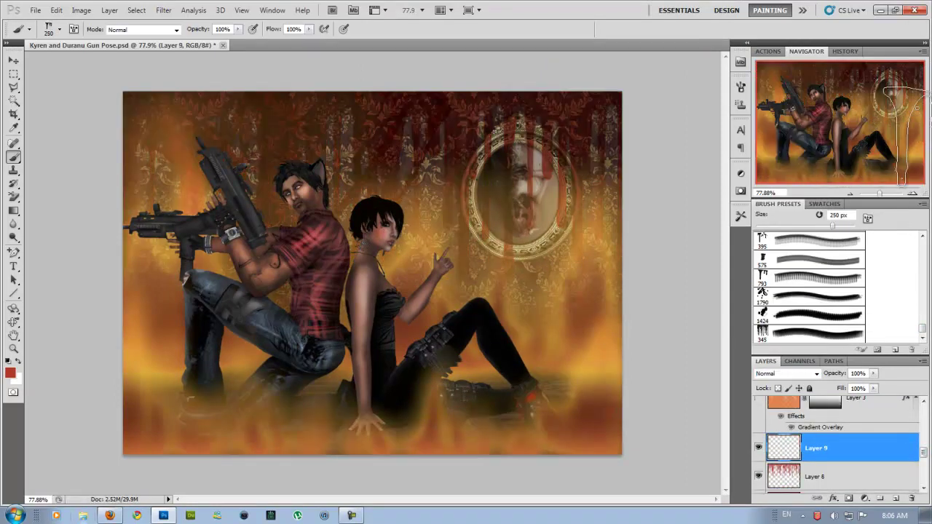
key("Down")
key("Down")
key("Down")
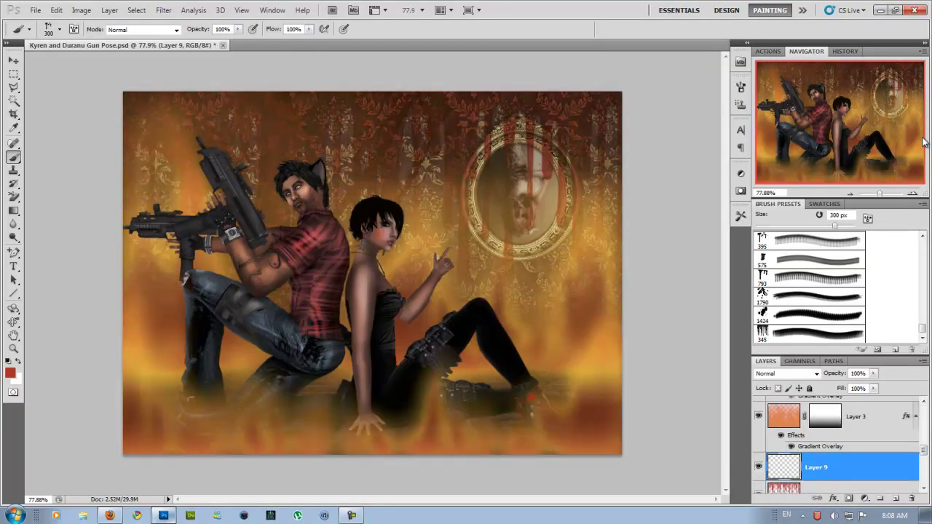
left_click(865, 498)
left_click(830, 306)
key("Return")
key("b")
left_click(143, 29)
left_click(136, 216)
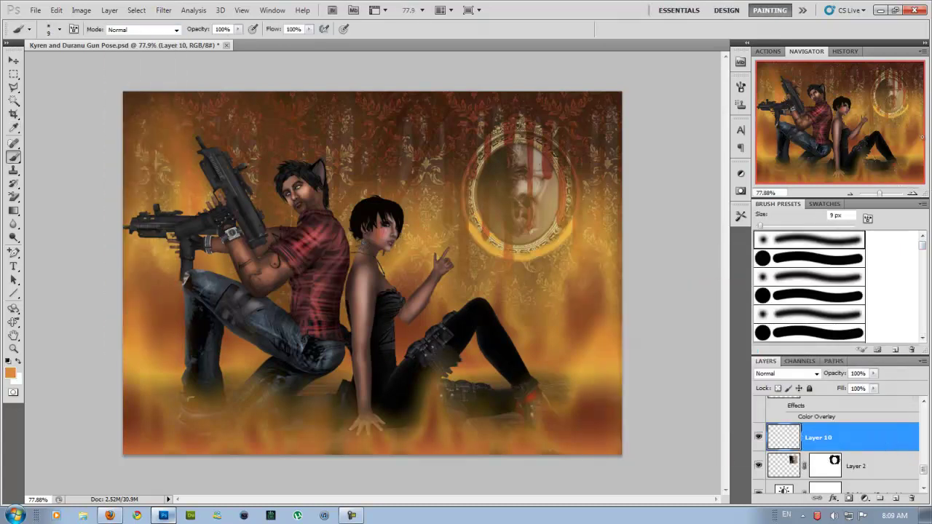
Blend the mirror-frame glow in Overlay at 67% opacity, erase stray edges, and add a new layer.
key("bracketright")
left_click(787, 374)
left_click(772, 212)
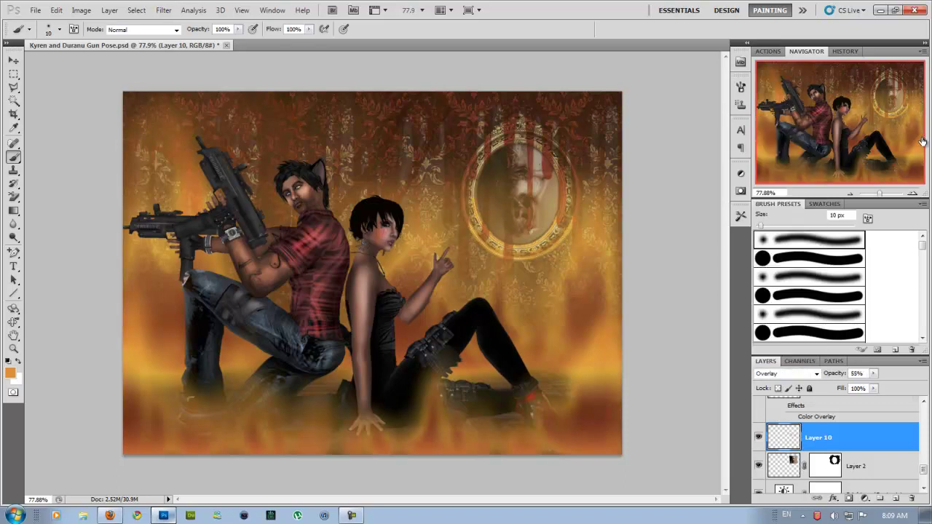
key("e")
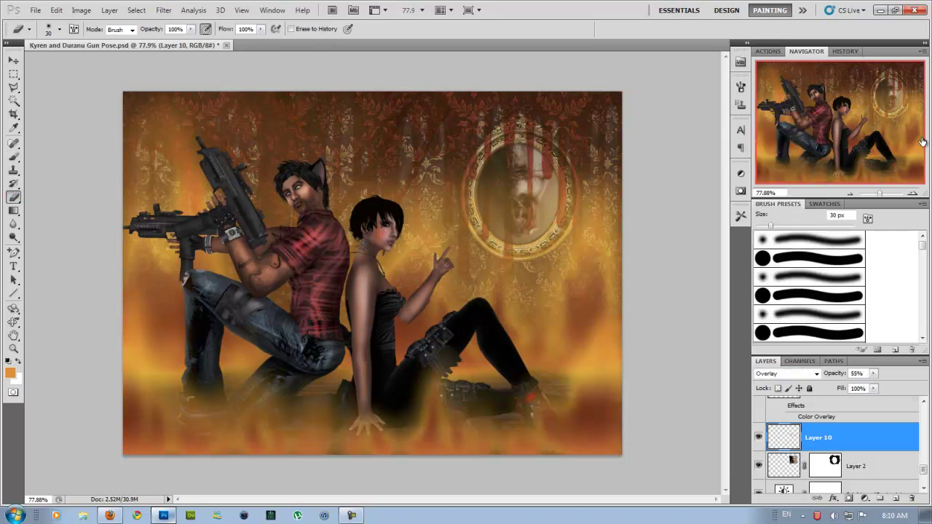
key("b")
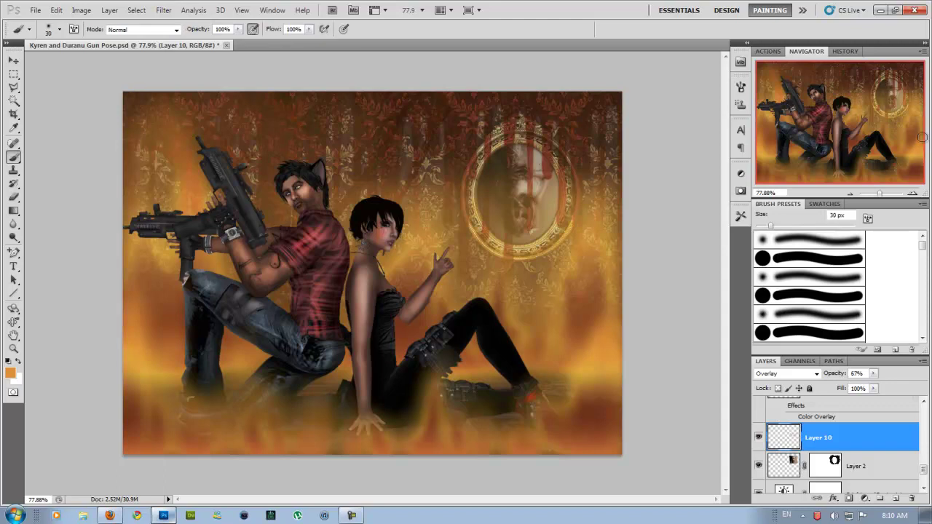
key("ctrl+shift+alt+n")
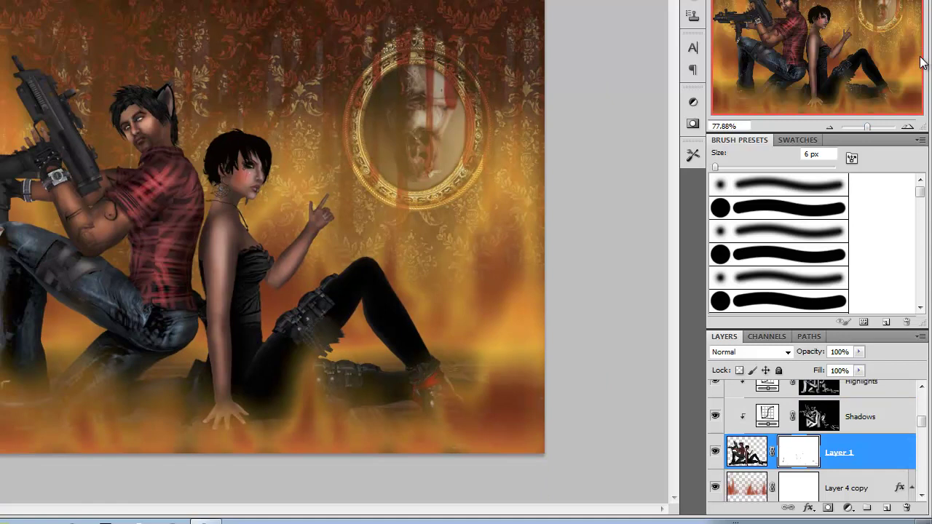
Warp the two figures on Layer 1 using Liquify.
key("ctrl+shift+x")
key("Escape")
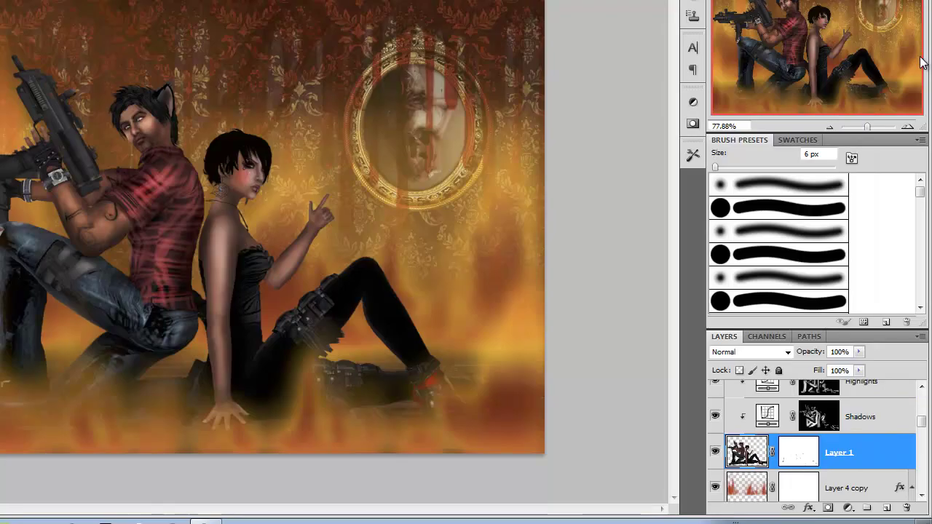
key("ctrl+shift+x")
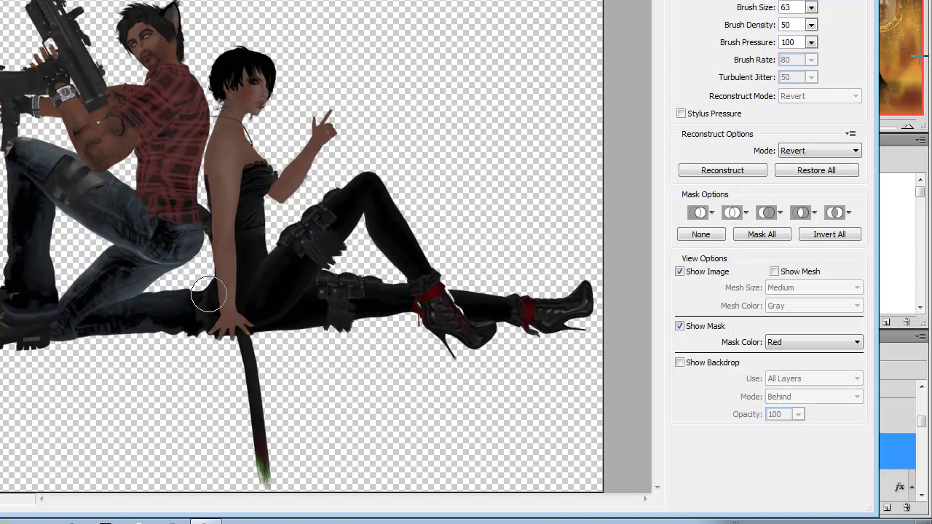
Select the Shadows adjustment layer and resize the brush from 45 px to 30 px.
key("alt+bracketright")
key("bracketright")
key("bracketright")
key("bracketright")
key("alt+bracketleft")
key("alt+bracketright")
key("bracketleft")
key("bracketleft")
key("bracketleft")
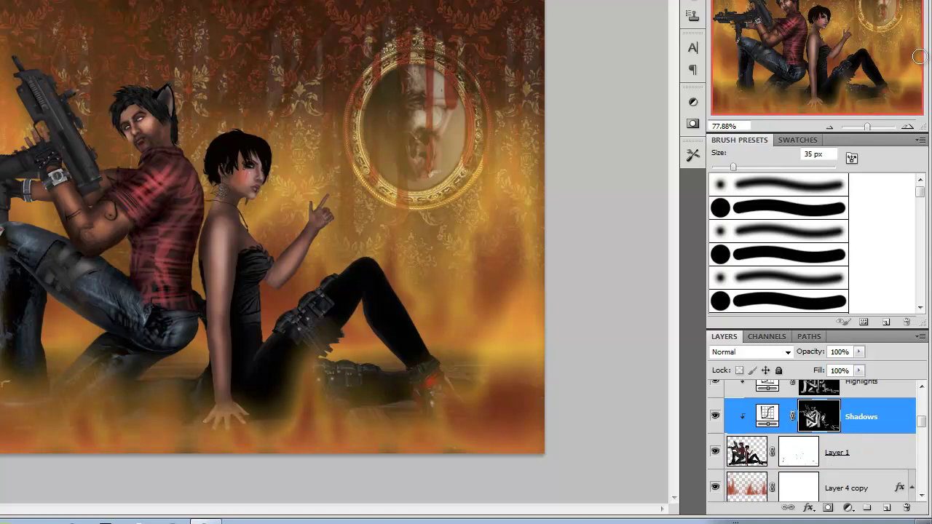
Add a Screen layer above Highlights and paint with a dark red-brown 10 px brush.
key("alt+bracketright")
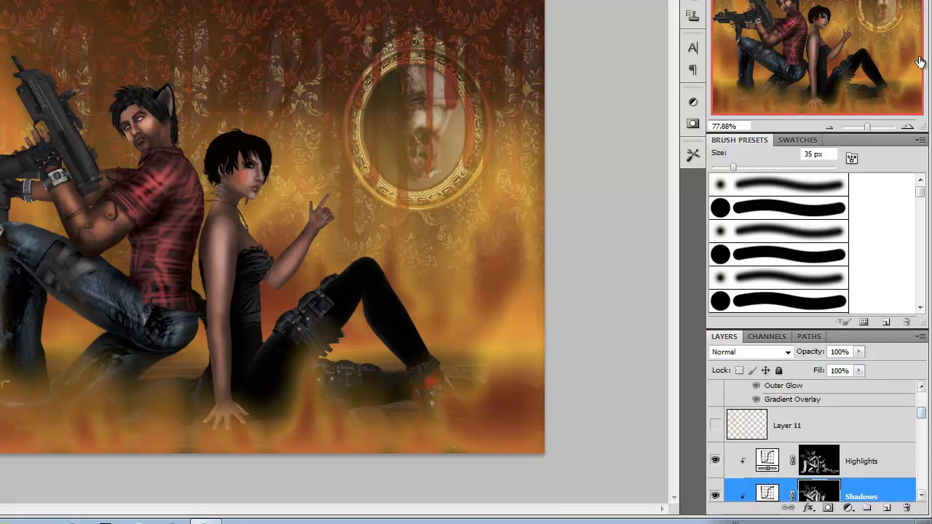
key("ctrl+shift+alt+n")
key("shift+alt+s")
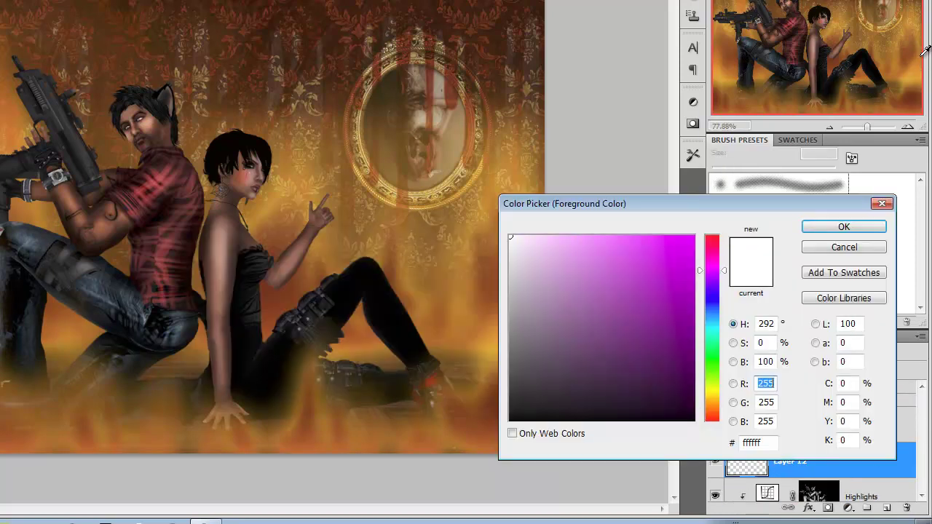
left_click_drag(672, 389, 686, 315)
key("Return")
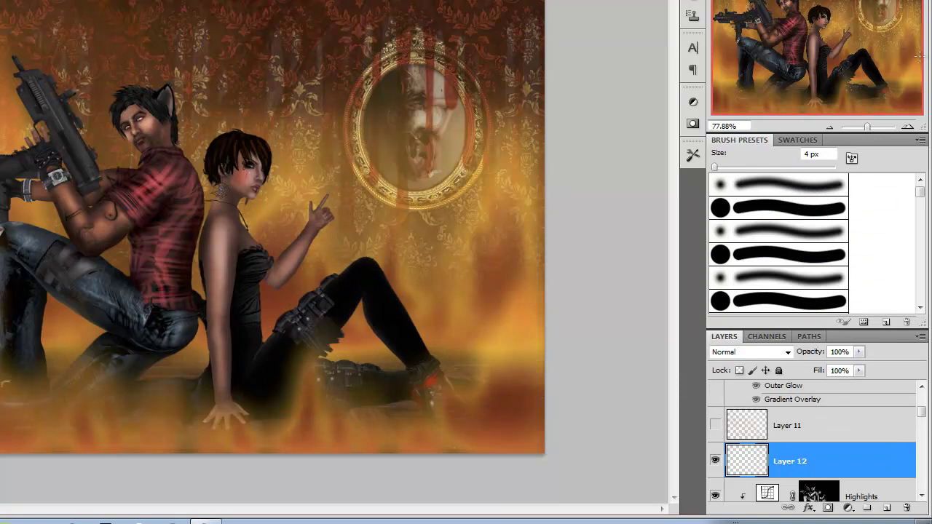
key("bracketright")
key("bracketright")
key("bracketright")
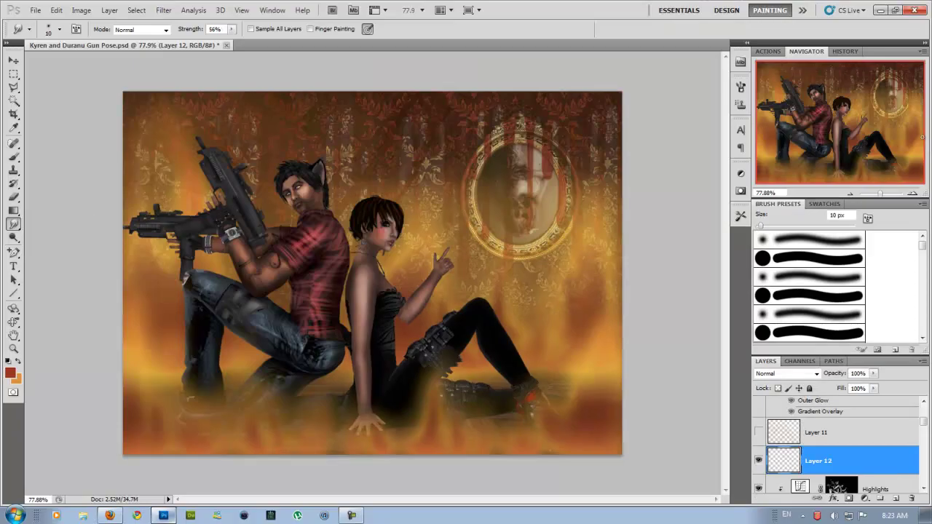
Fade Layer 12 to 61% opacity and shift its hue to about +16.
key("6")
key("1")
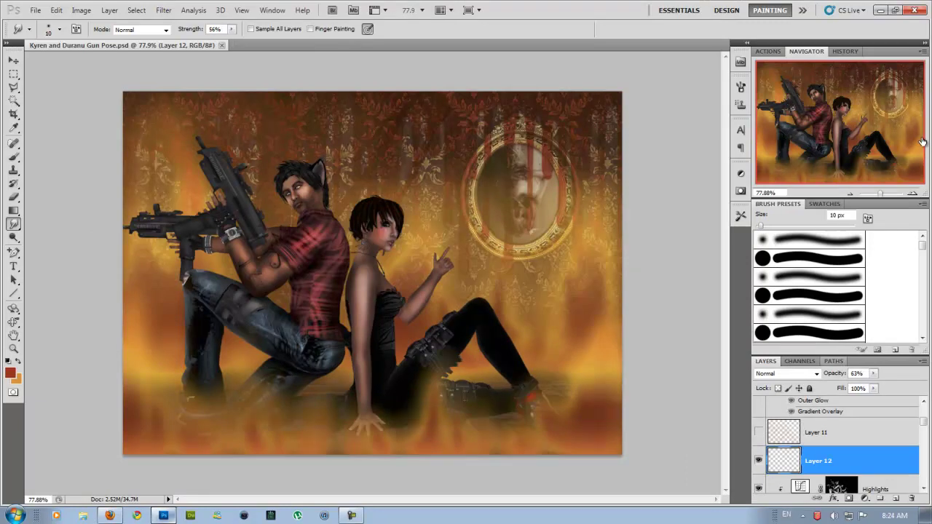
key("ctrl+u")
key("Up")
key("Up")
key("Up")
key("Up")
key("Up")
key("Up")
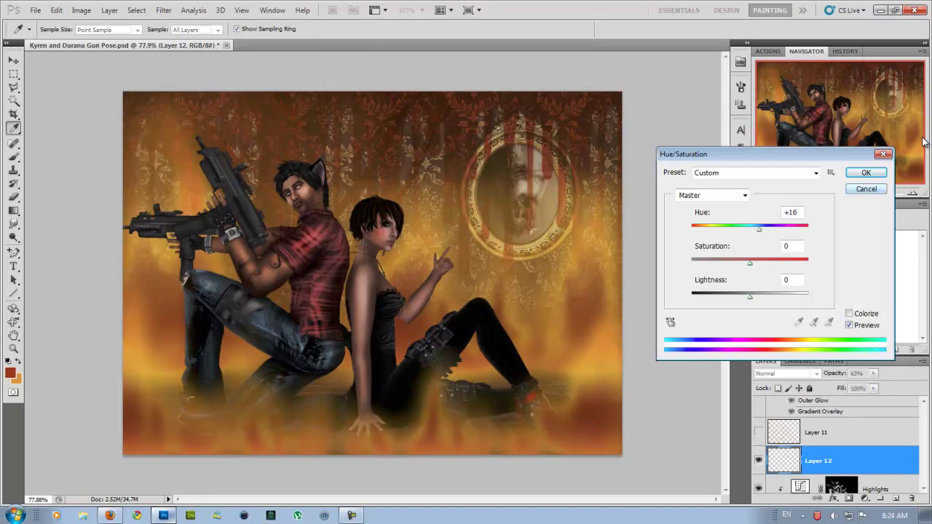
key("Return")
Add Layer 13 in Screen mode and paint orange-brown strokes on it.
key("b")
key("ctrl+shift+alt+n")
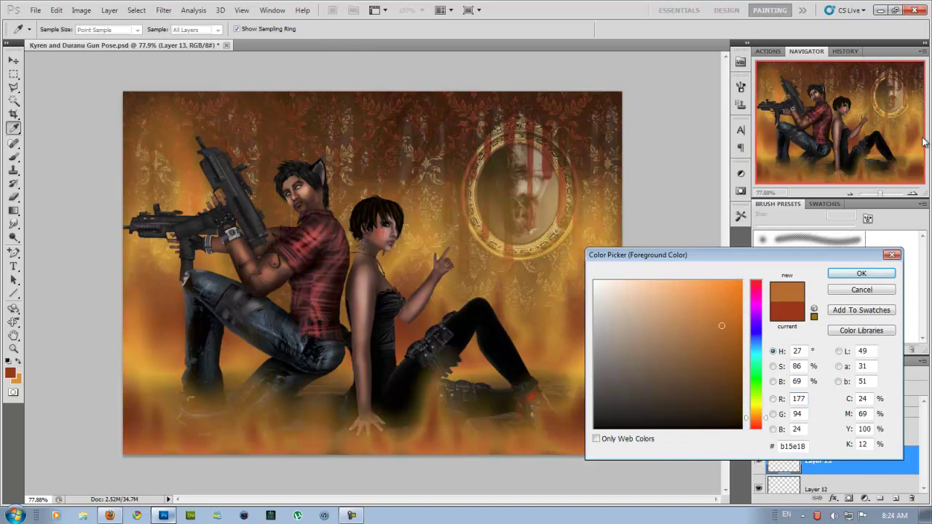
key("Return")
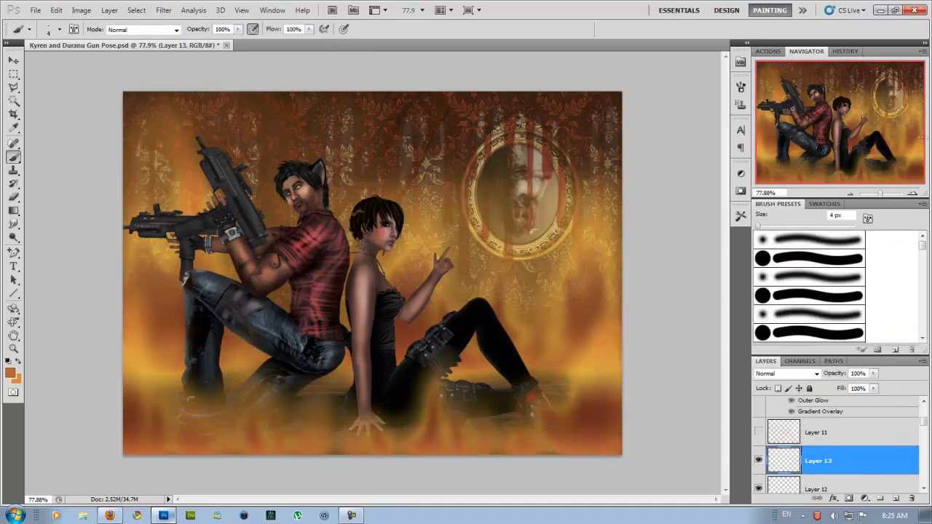
key("shift+alt+s")
type("30")
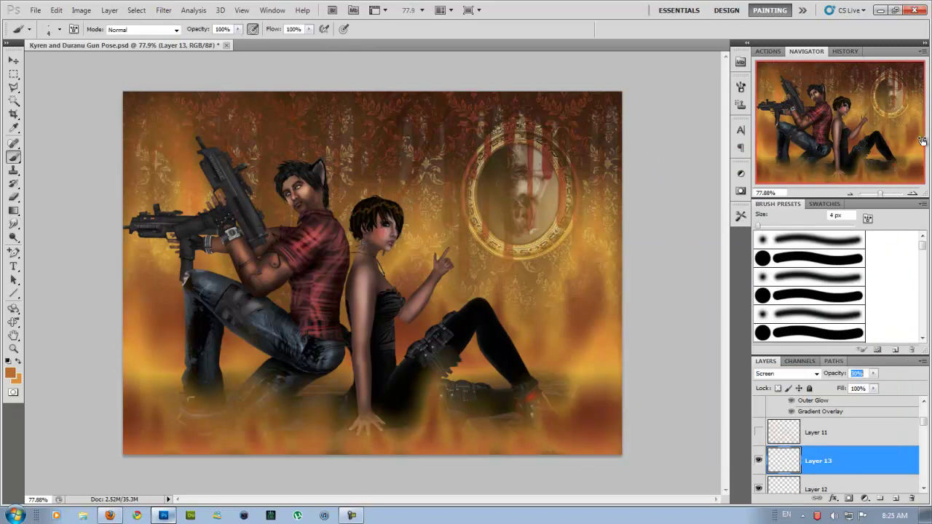
Add Layer 14 and paint fine black detail with a 3 px brush at 122% zoom.
key("Return")
key("ctrl+shift+alt+n")
key("bracketleft")
key("ctrl+plus")
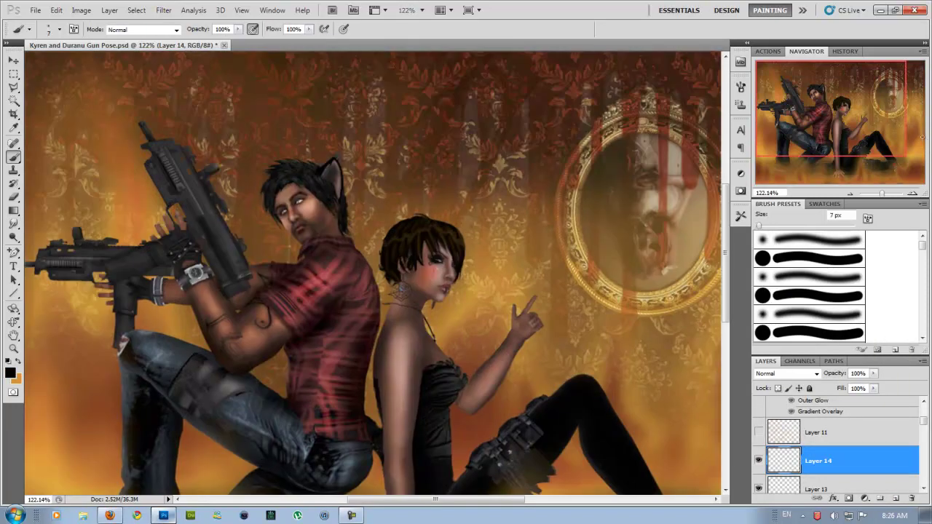
Add Screen-blended Layer 15 and paint orange highlights on the figures.
key("x")
key("ctrl+shift+alt+n")
key("shift+alt+s")
type("42")
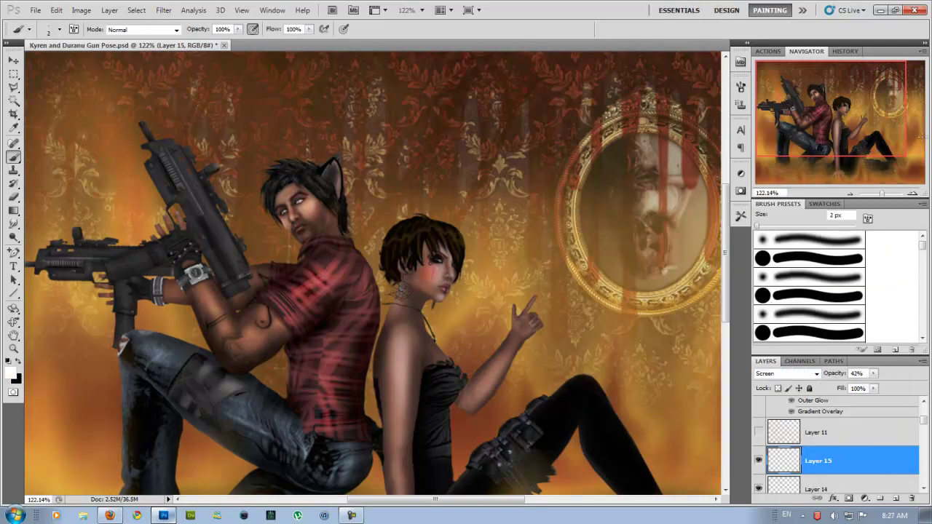
type("r")
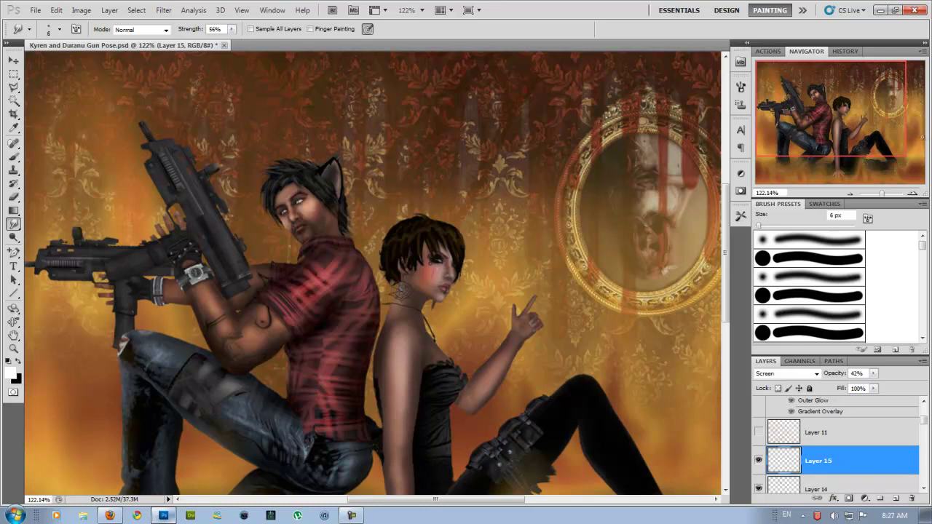
type("e")
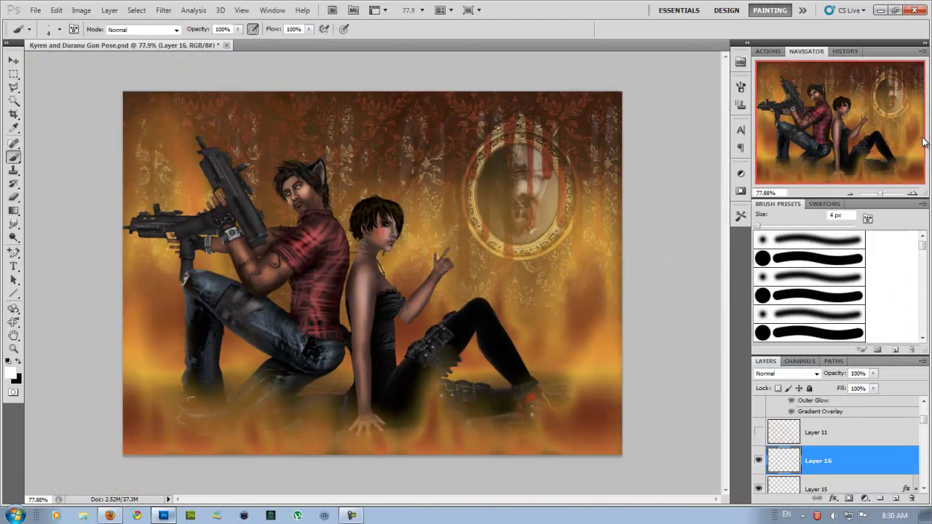
key("Return")
key("b")
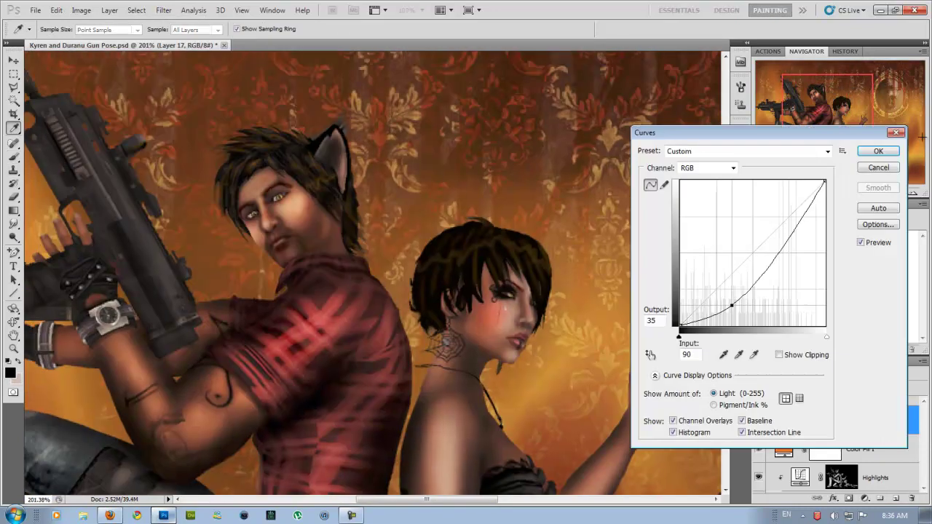
On Layer 17, brush a light peach (d1a190) highlight stroke along the woman's raised thigh.
key("ctrl+shift+alt+n")
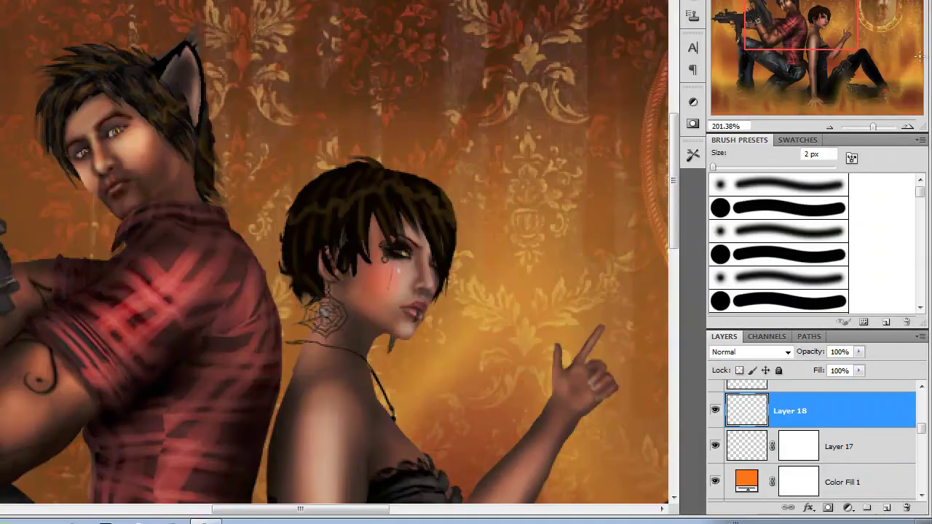
key("bracketleft")
scroll(919, 56, "up", 2)
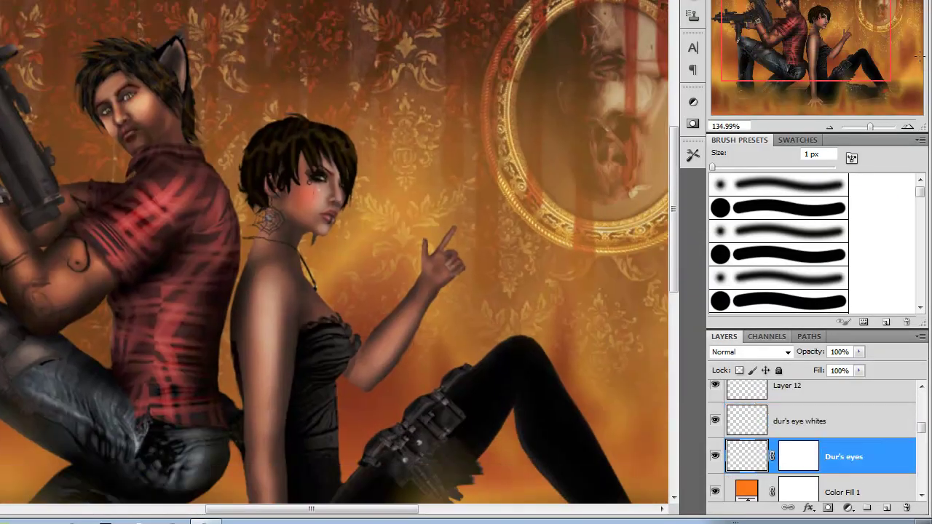
scroll(919, 62, "down", 1)
scroll(919, 62, "down", 1)
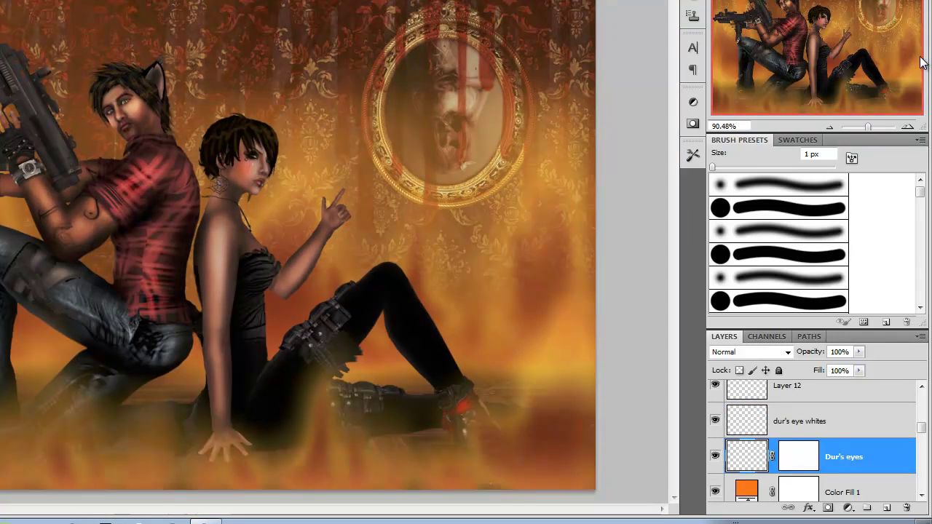
left_click(886, 508)
left_click(560, 250)
left_click(612, 223)
left_click(844, 211)
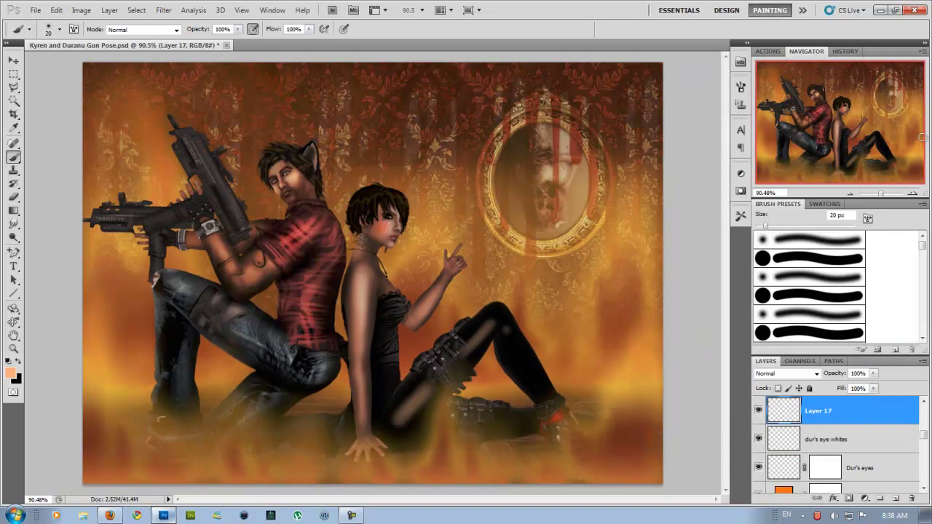
left_click_drag(511, 337, 543, 392)
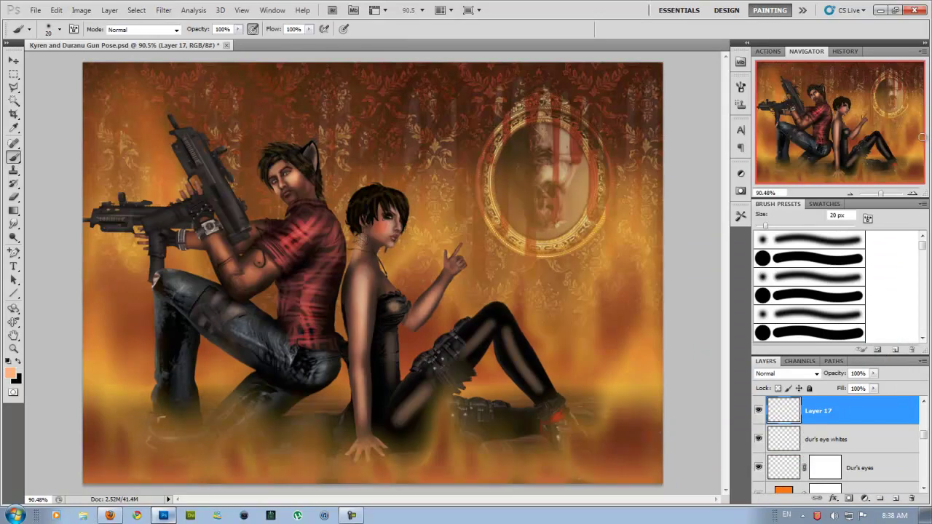
Paint a 40 px highlight along the lower leg, blur it 7.8 px and smudge it.
key("bracketright")
key("bracketright")
key("bracketright")
left_click_drag(546, 419, 481, 426)
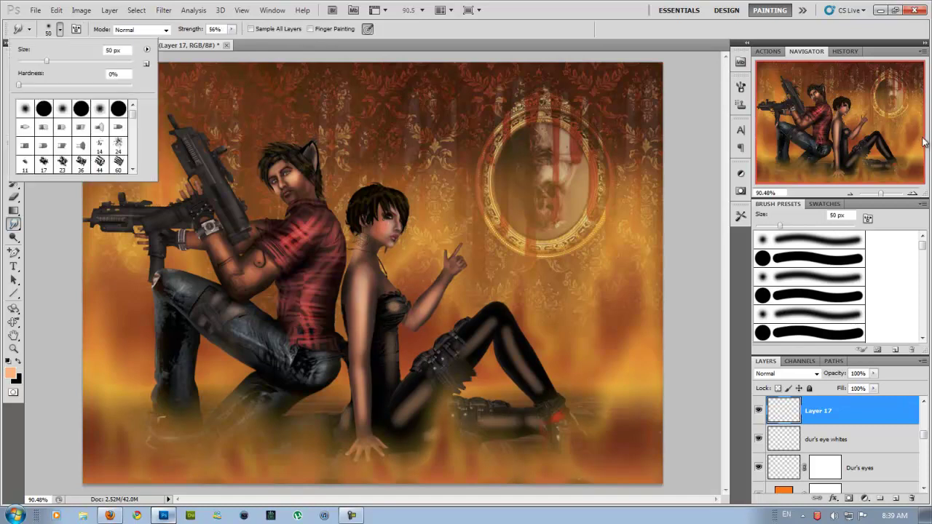
key("Down")
key("Down")
key("Down")
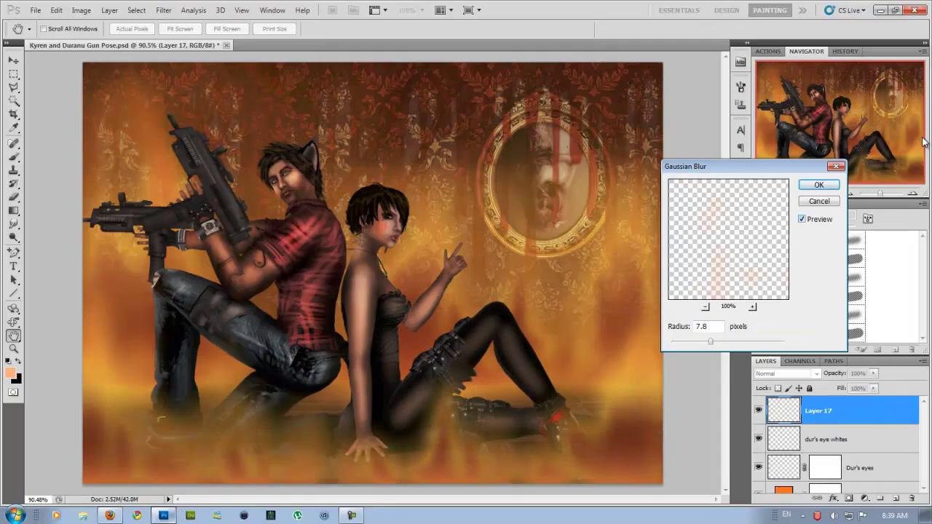
key("Return")
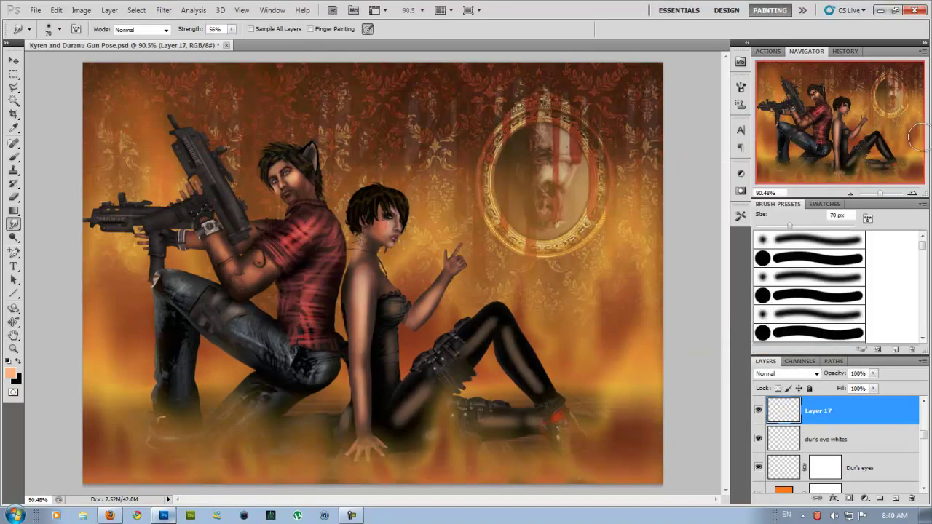
left_click_drag(406, 413, 428, 368)
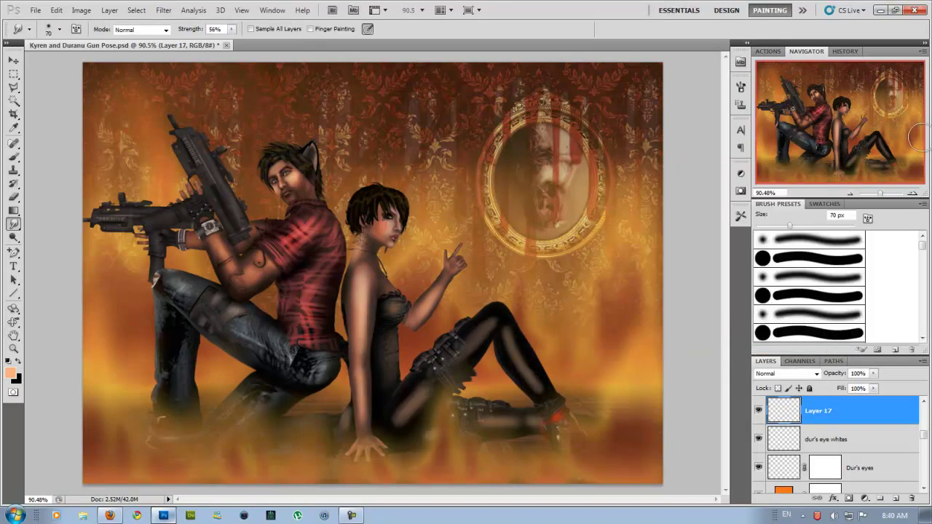
left_click(846, 50)
Outline the woman's legs with the Polygonal Lasso and apply Gaussian Blur inside the selection.
left_click(804, 81)
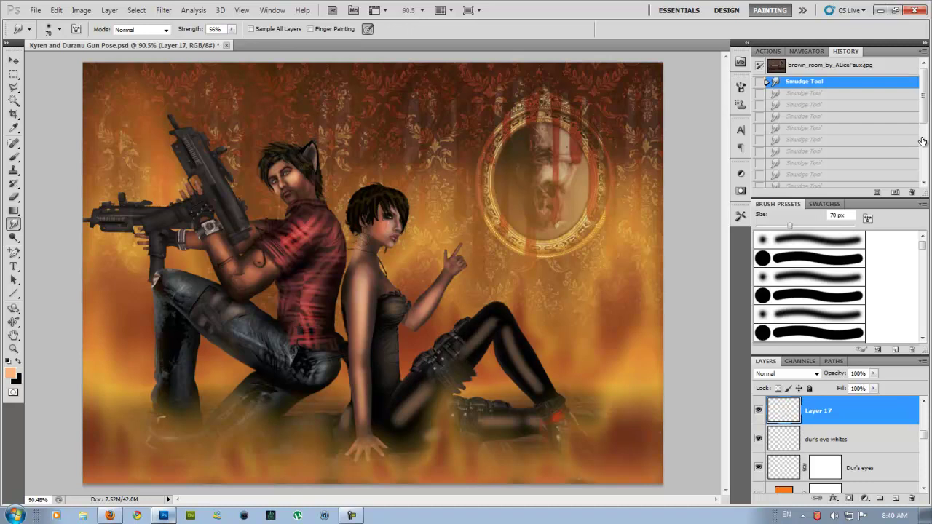
key("l")
left_click(399, 376)
left_click(381, 417)
left_click(393, 446)
double_click(466, 285)
left_click(163, 11)
left_click(323, 156)
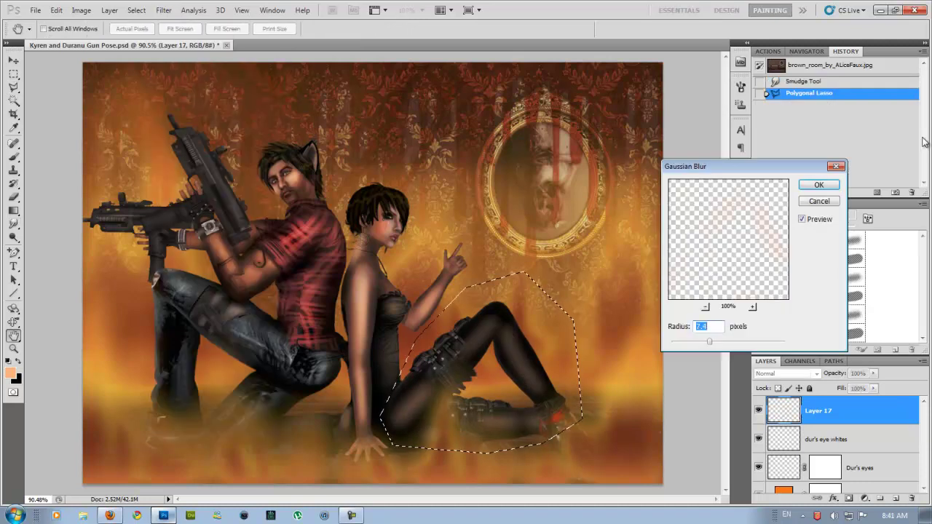
key("Return")
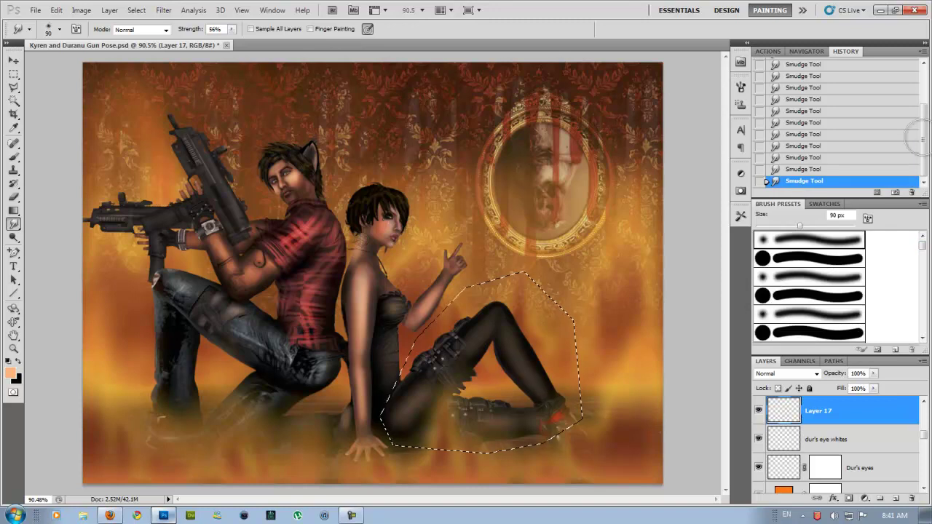
key("bracketleft")
key("bracketleft")
key("bracketleft")
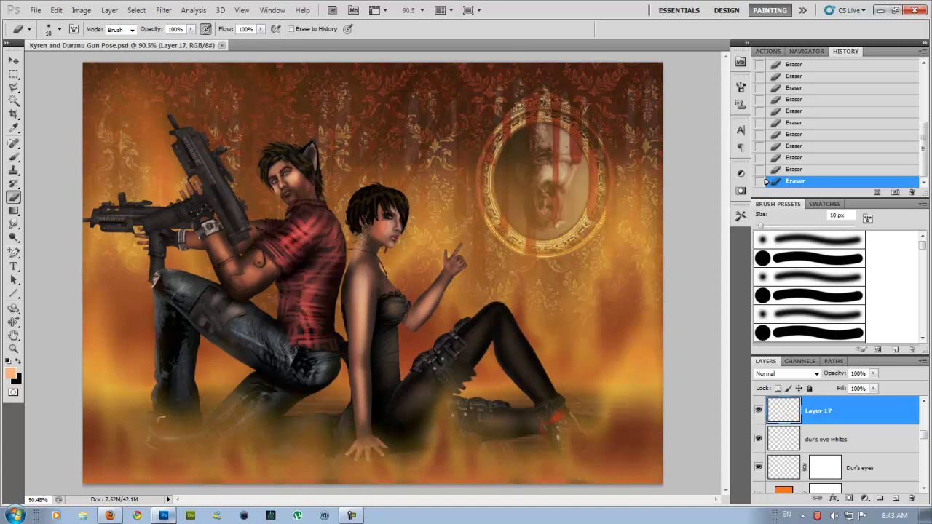
Refine the Highlights layer mask with brush strokes, swapping colours and resizing the brush.
key("ctrl+z")
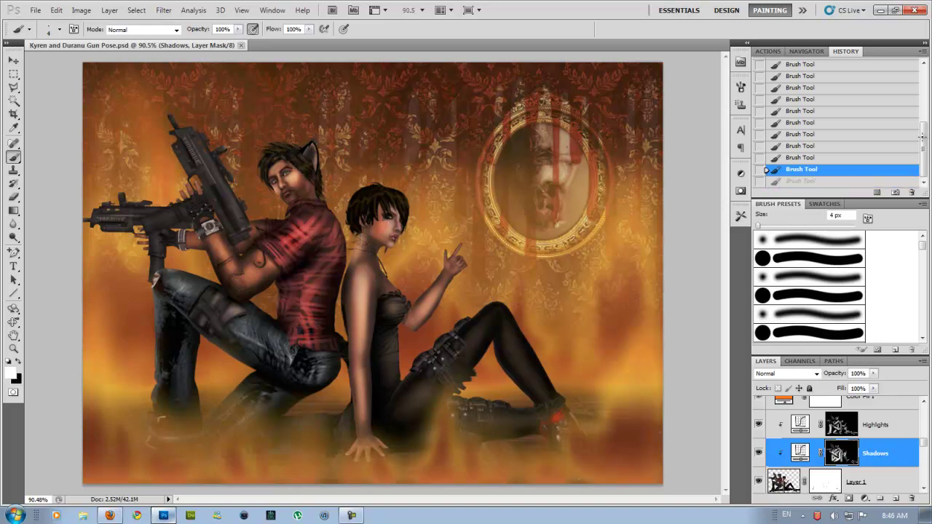
key("alt+bracketright")
key("bracketleft")
key("x")
key("bracketright")
key("bracketright")
key("bracketright")
key("ctrl+shift+z")
key("bracketleft")
key("bracketleft")
key("bracketleft")
key("bracketright")
key("bracketright")
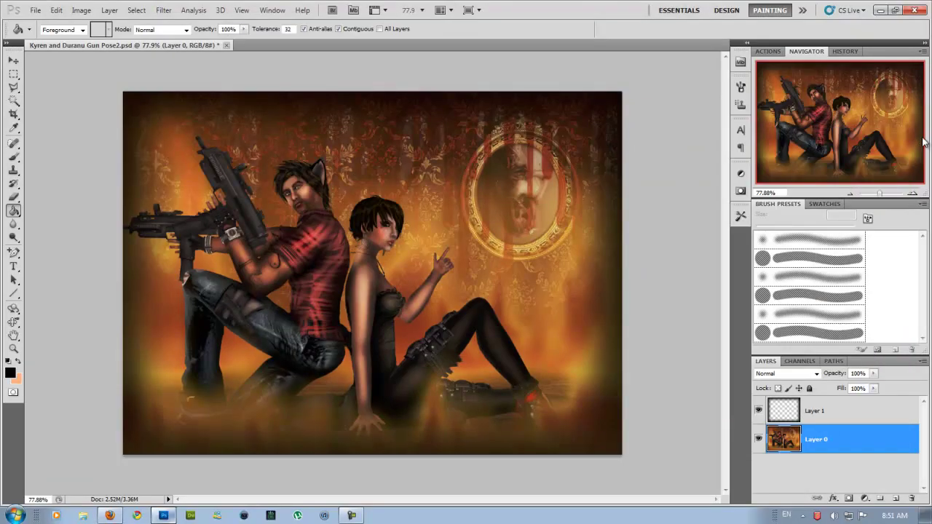
Smudge and retouch the grunge strokes around the background edges with a smaller brush.
key("r")
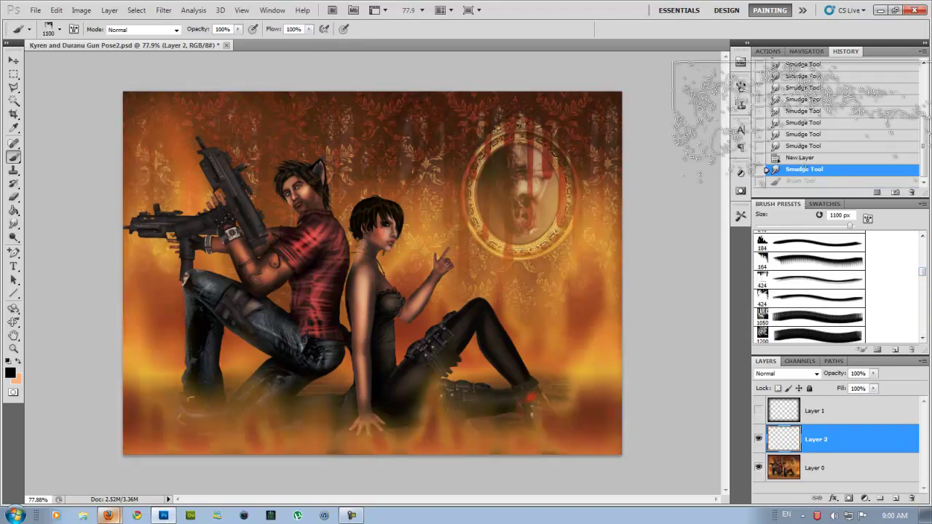
key("ctrl+z")
key("ctrl+z")
key("ctrl+z")
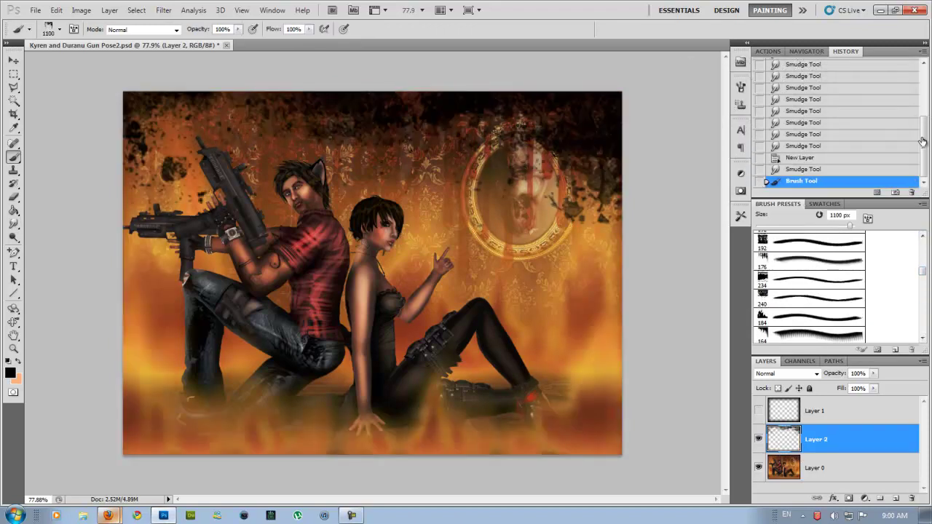
scroll(923, 142, "down", 1)
key("bracketleft")
key("bracketleft")
key("bracketleft")
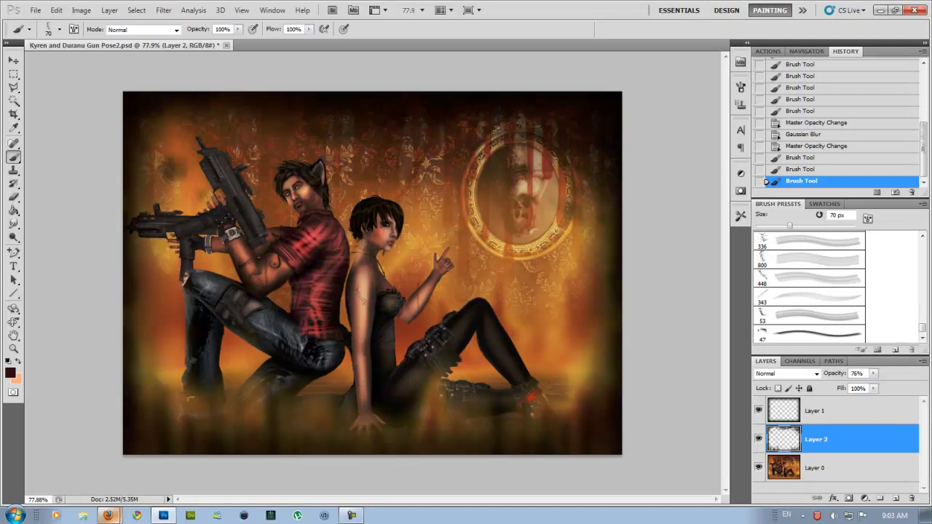
key("bracketright")
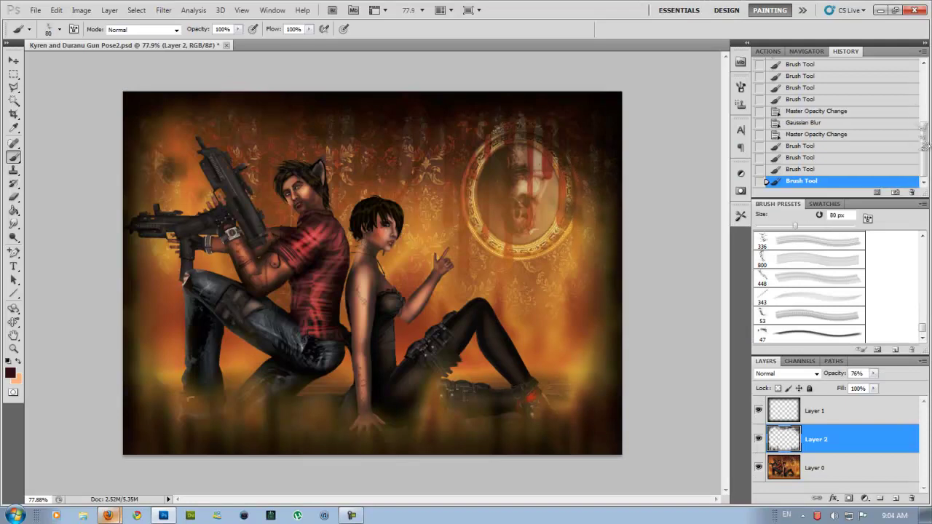
key("bracketleft")
key("bracketleft")
key("bracketleft")
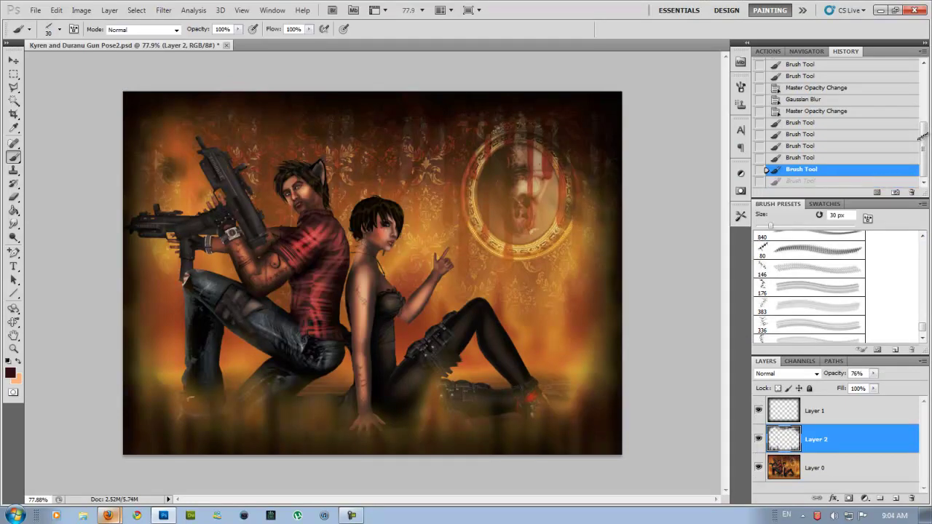
left_click_drag(437, 404, 510, 405)
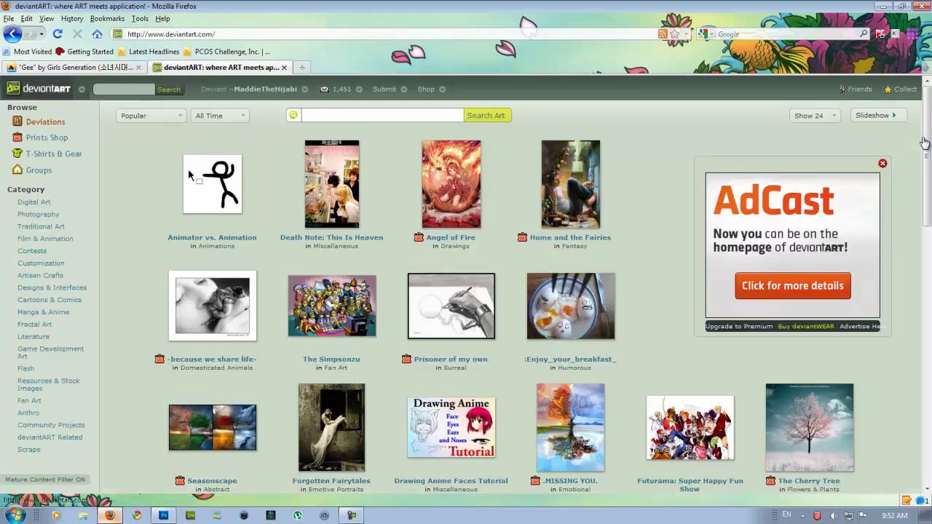
Search deviantArt for 'uzi'.
type("uzi")
key("Return")
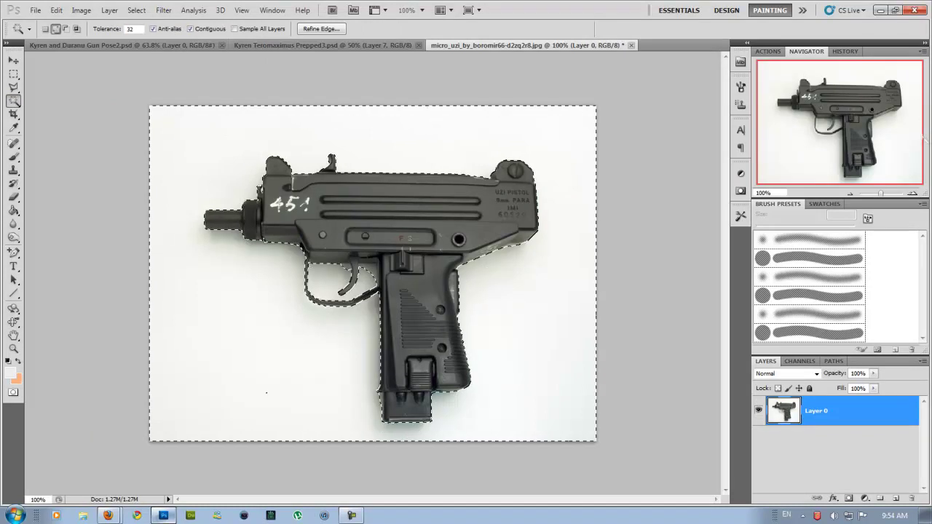
Subtract the magazine gap from the selection and delete the white background around the uzi.
key("l")
key("alt")
left_click(373, 393)
key("shift")
key("Delete")
key("ctrl+z")
key("ctrl+z")
key("ctrl+d")
Darken the uzi with Curves and clone-stamp over its white 451 marking.
key("ctrl+m")
key("Return")
key("s")
left_click(276, 204)
left_click(284, 205)
left_click(291, 203)
left_click(303, 203)
left_click(295, 201)
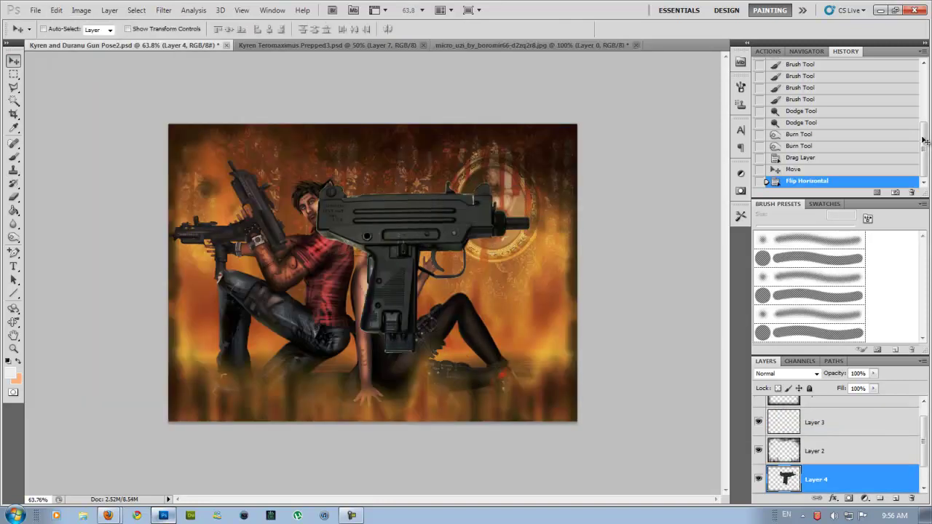
Mirror, shrink and position the uzi in the woman's raised hand.
key("ctrl+t")
left_click_drag(455, 139, 427, 258)
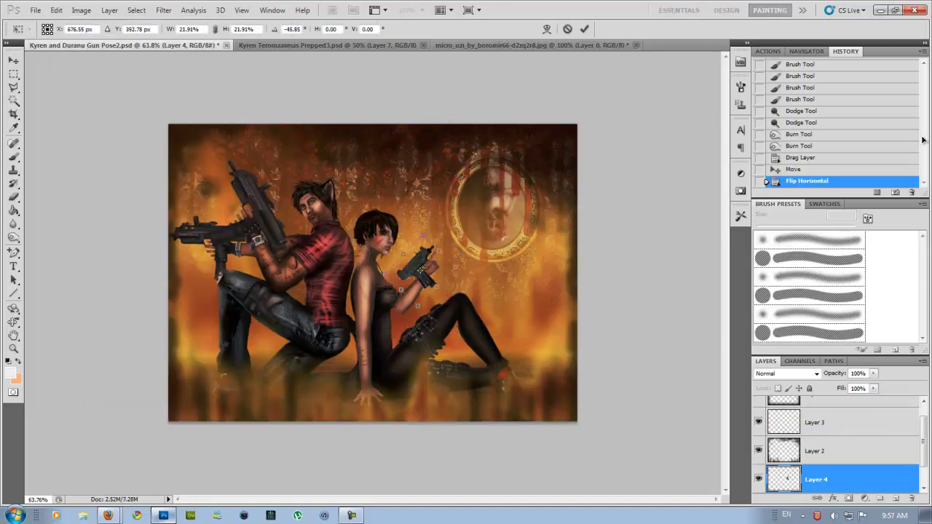
key("Return")
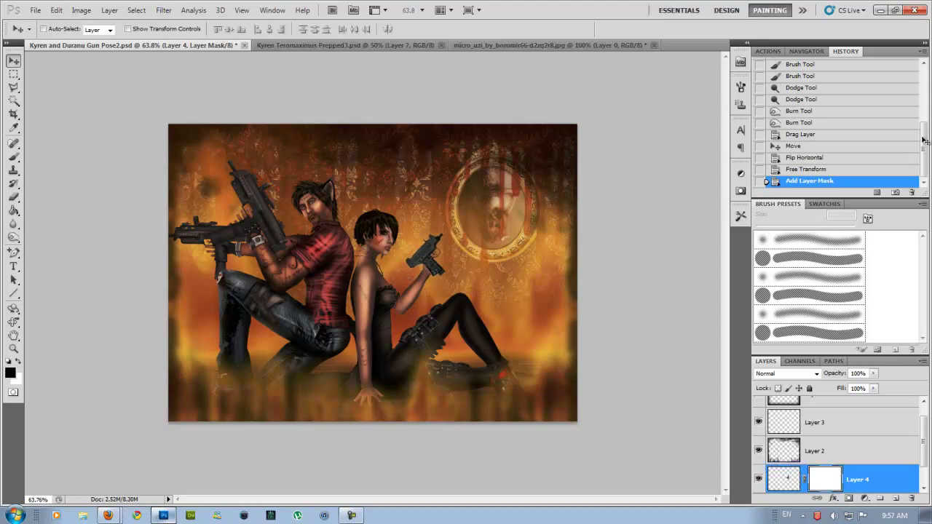
key("bracketleft")
key("x")
key("x")
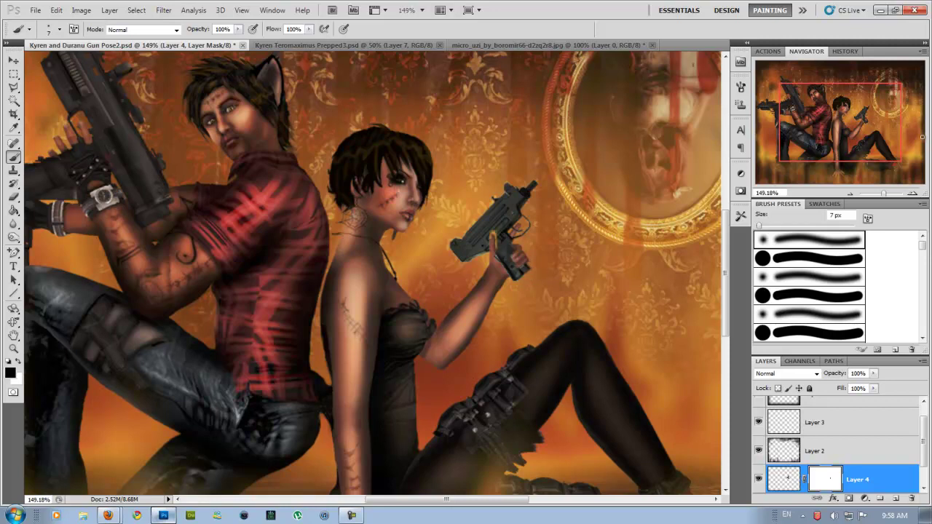
key("x")
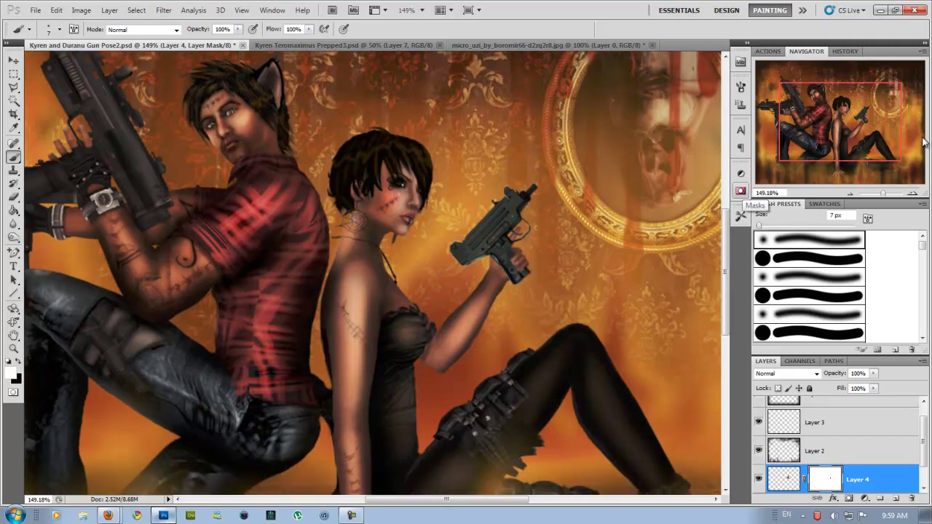
Add Layer 5 above the gun layer and clip it to the gun.
key("alt+bracketleft")
key("bracketleft")
key("bracketleft")
key("bracketleft")
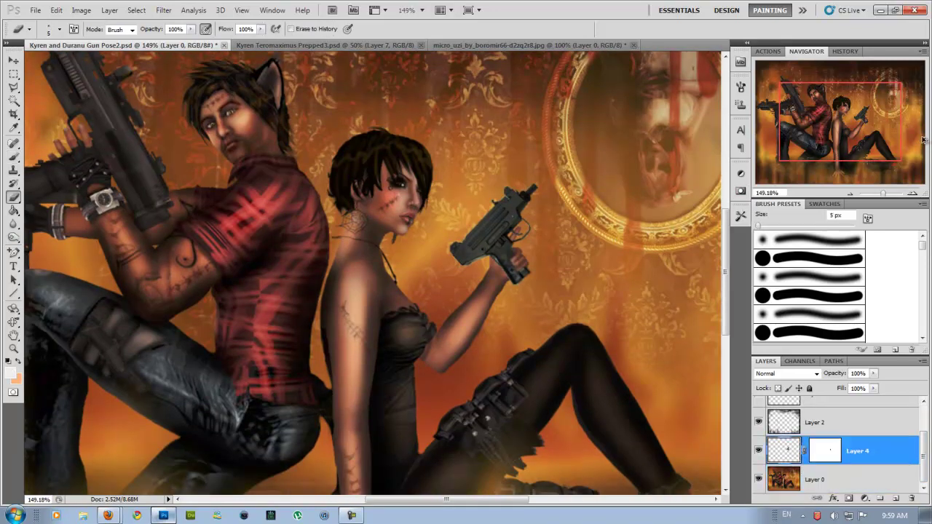
key("ctrl+shift+alt+n")
key("Return")
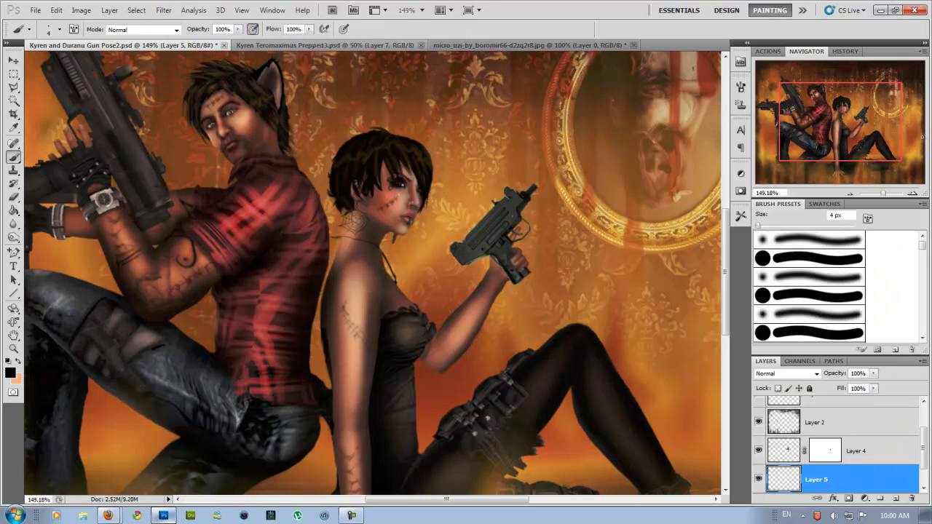
key("ctrl+bracketright")
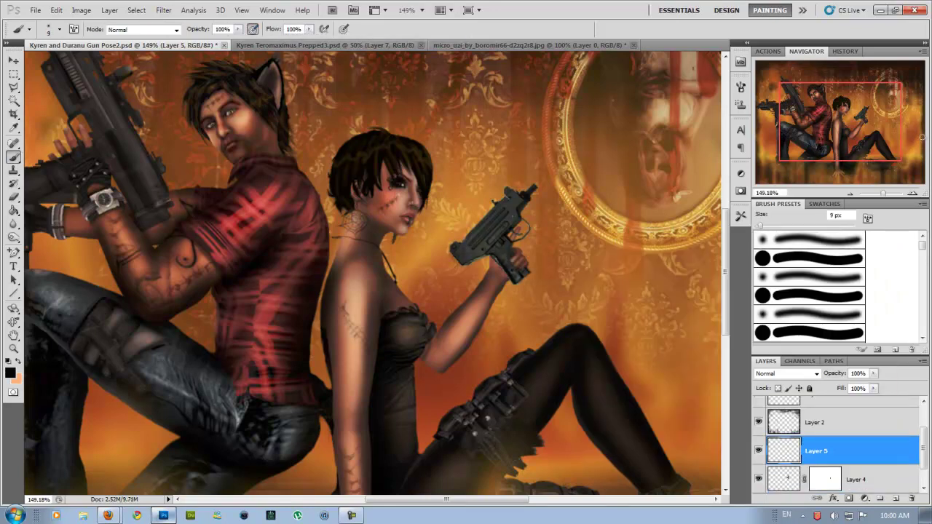
right_click(838, 451)
left_click(797, 310)
scroll(923, 142, "down", 2)
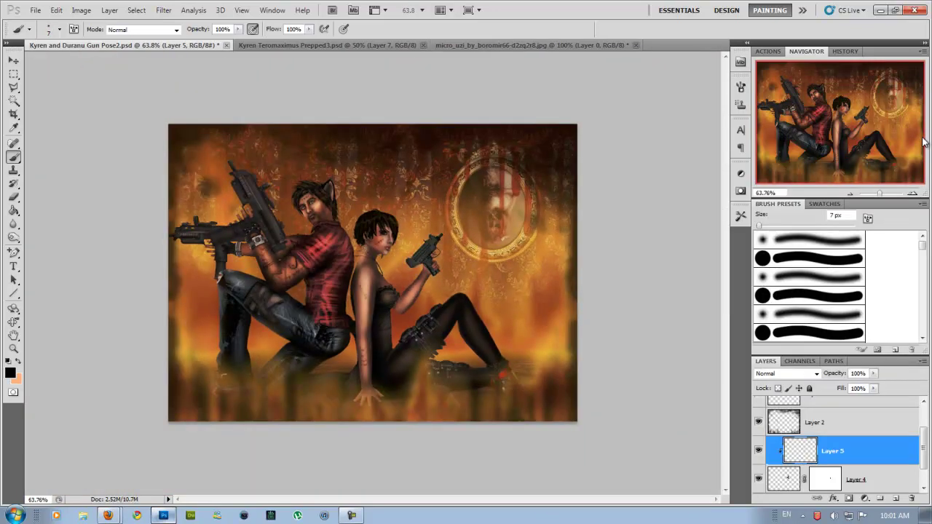
scroll(923, 142, "up", 3)
Copy the fingers near the trigger onto Layer 6 above the gun and smudge them.
key("alt+shift+bracketleft")
key("l")
left_click_drag(568, 210, 565, 216)
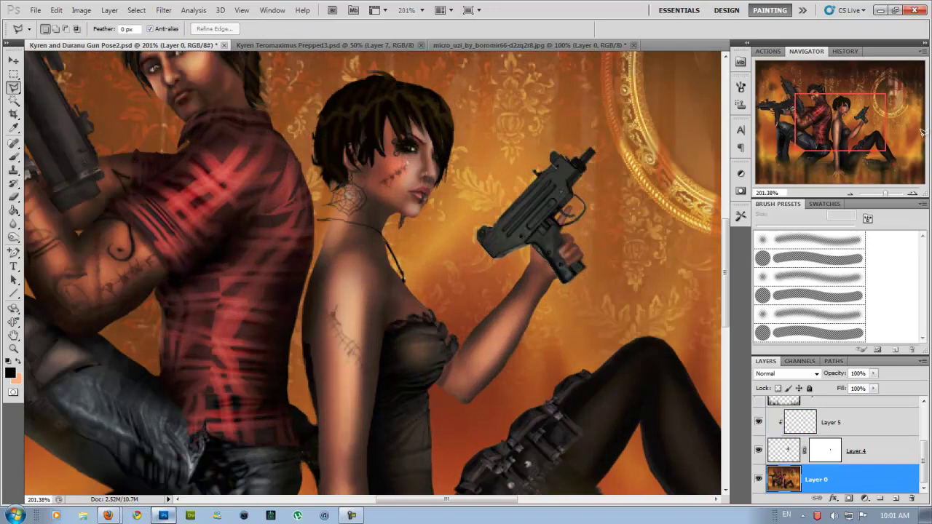
key("ctrl+j")
key("ctrl+bracketright")
key("ctrl+bracketright")
key("v")
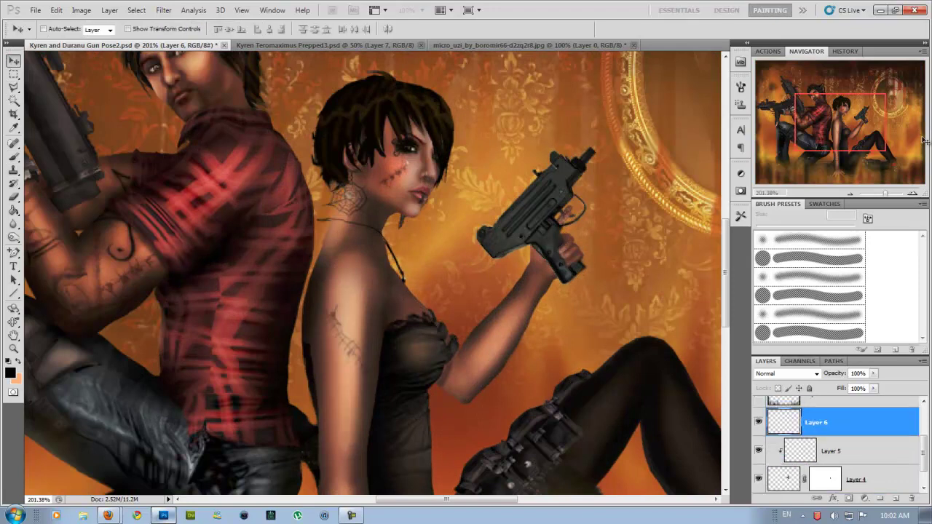
key("alt+shift+bracketleft")
left_click_drag(13, 223, 44, 245)
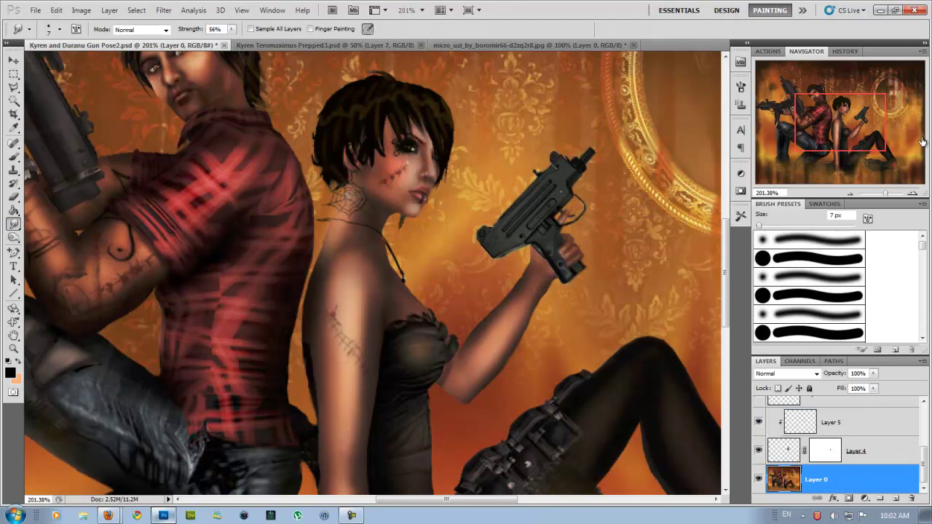
key("v")
key("alt+shift+bracketright")
key("r")
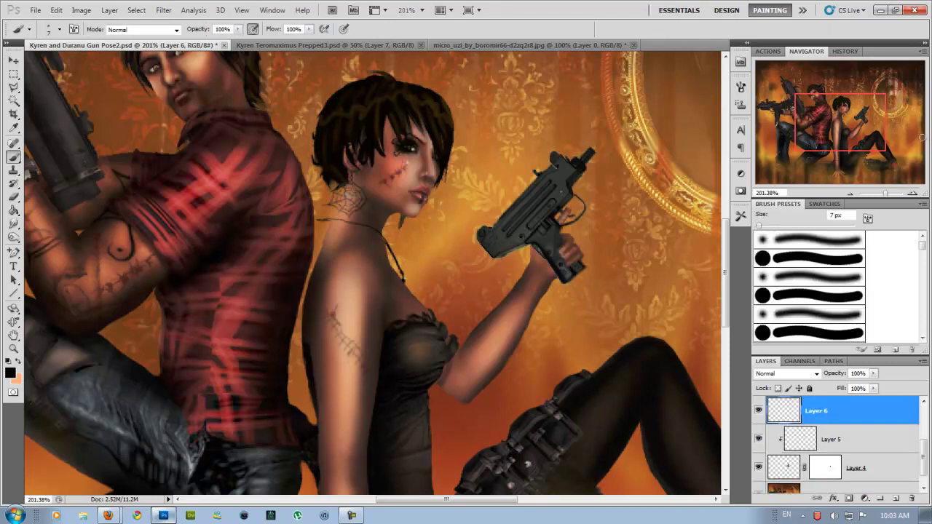
Add a new layer above the fingers and paint on it in a light skin colour.
key("ctrl+shift+alt+n")
key("b")
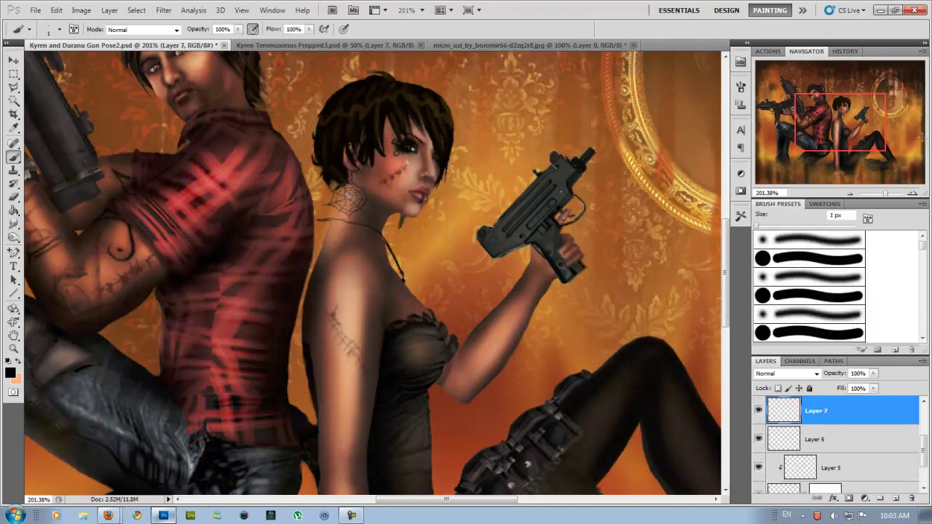
key("x")
left_click(10, 373)
key("Return")
Paint the gun layer's mask so the woman's fingers wrap around the grip.
key("alt+shift+bracketleft")
key("r")
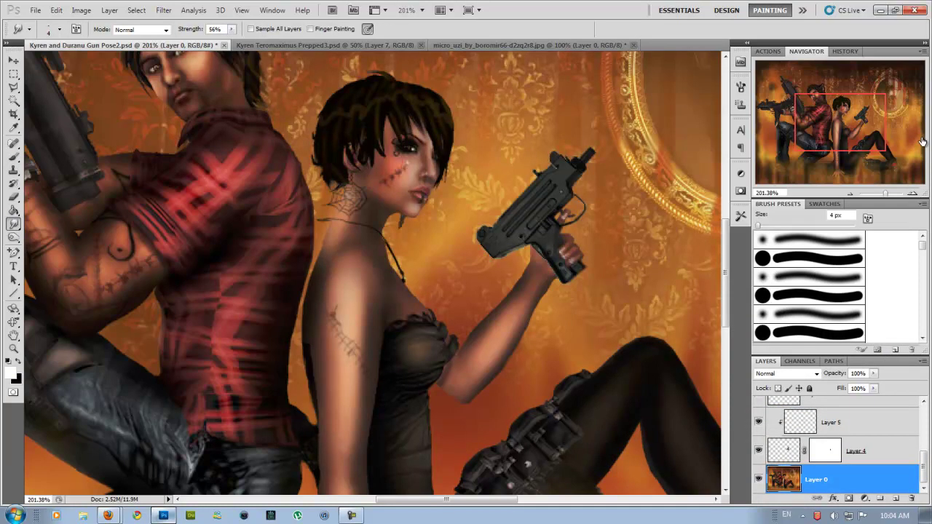
key("alt+bracketright")
key("b")
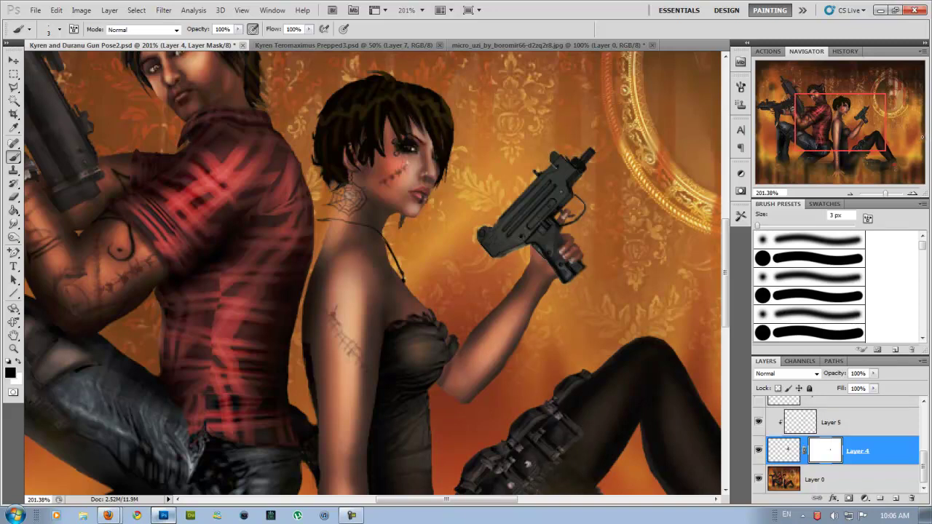
key("ctrl+0")
scroll(923, 142, "up", 3)
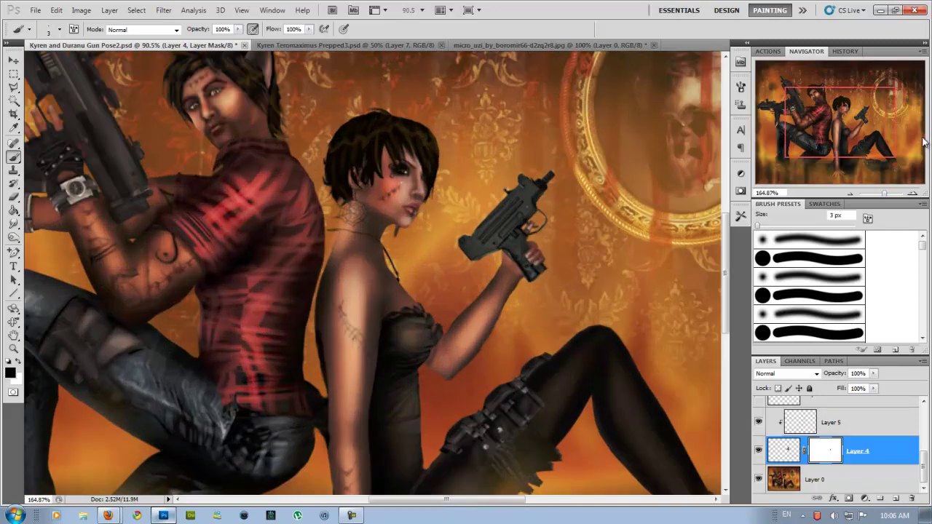
key("x")
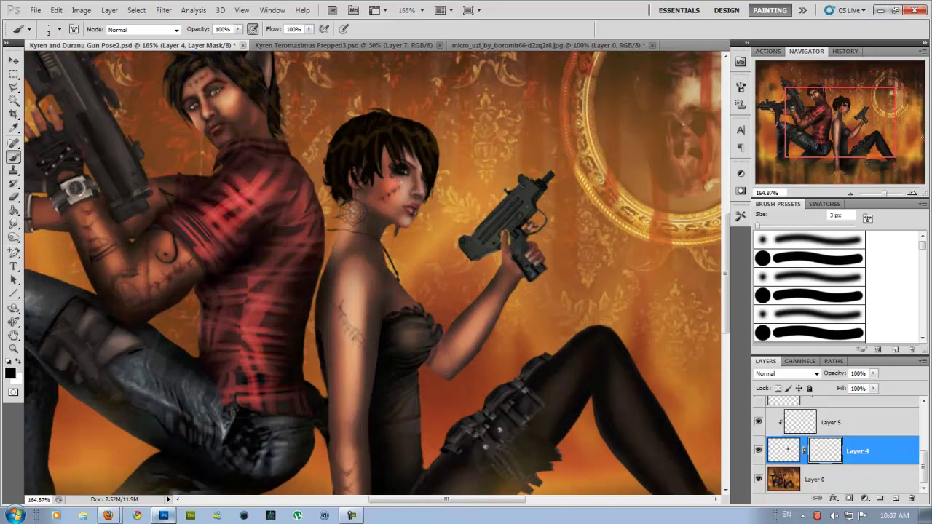
key("alt+bracketleft")
Return to the gun layer's mask with a brush and black as the painting colour.
key("l")
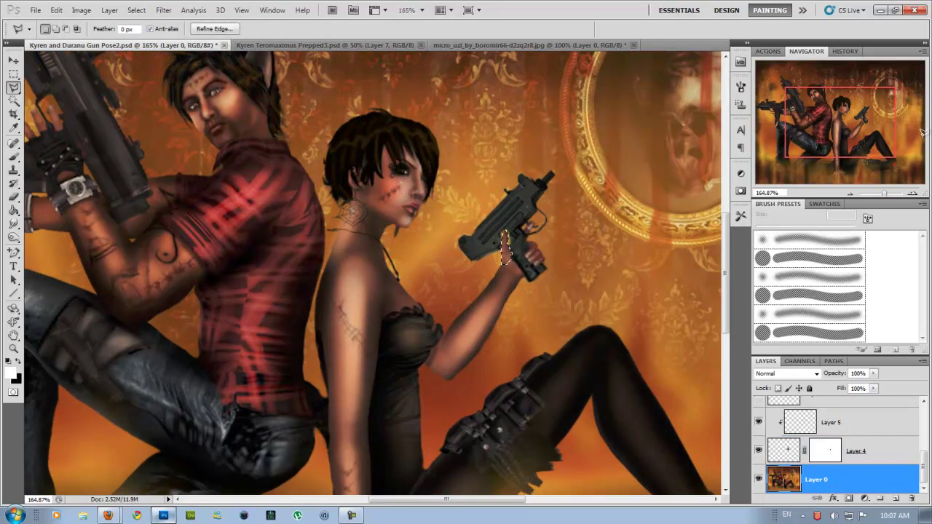
key("x")
key("alt+bracketright")
key("b")
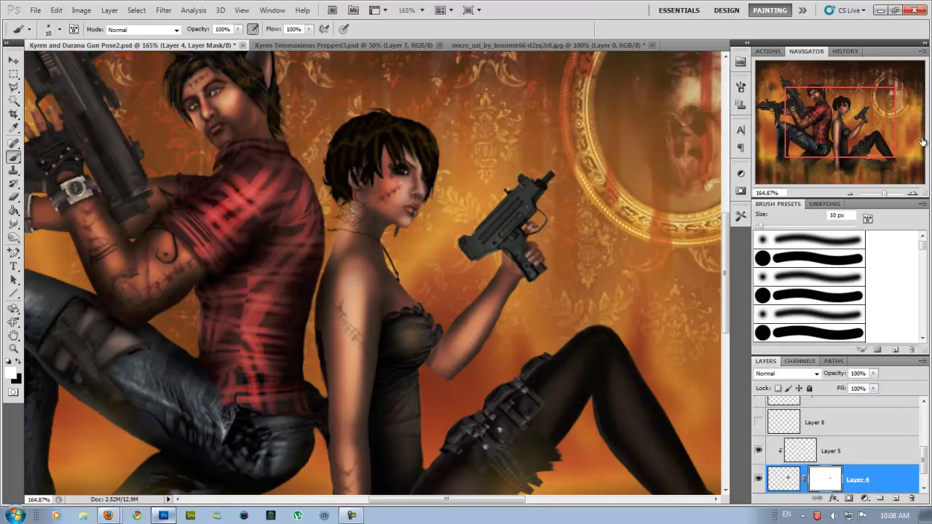
Puppet Warp the finger piece on Layer 8 so it wraps around the small gun's grip.
key("alt+bracketright")
key("alt+bracketright")
key("alt+e")
key("w")
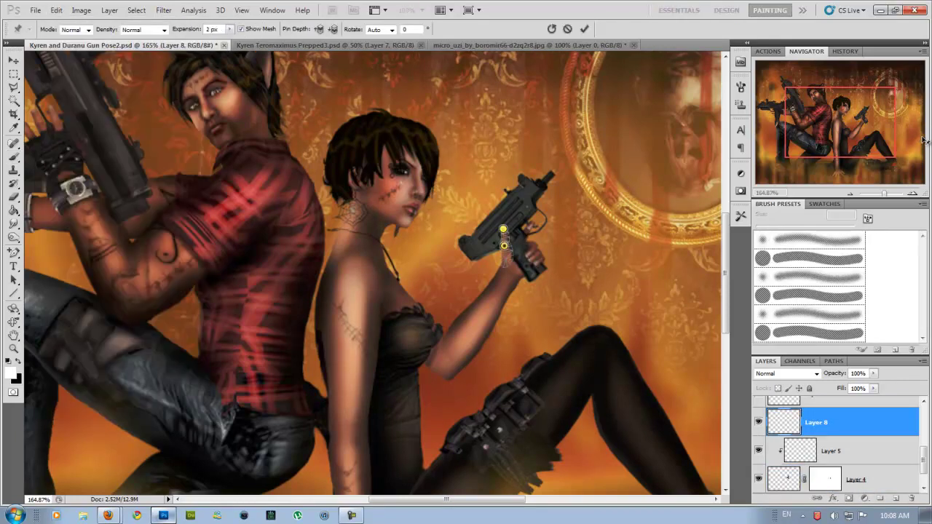
key("Return")
Mask Layer 8's finger edges, shrinking the brush to 1 px for finer strokes.
key("b")
key("r")
key("b")
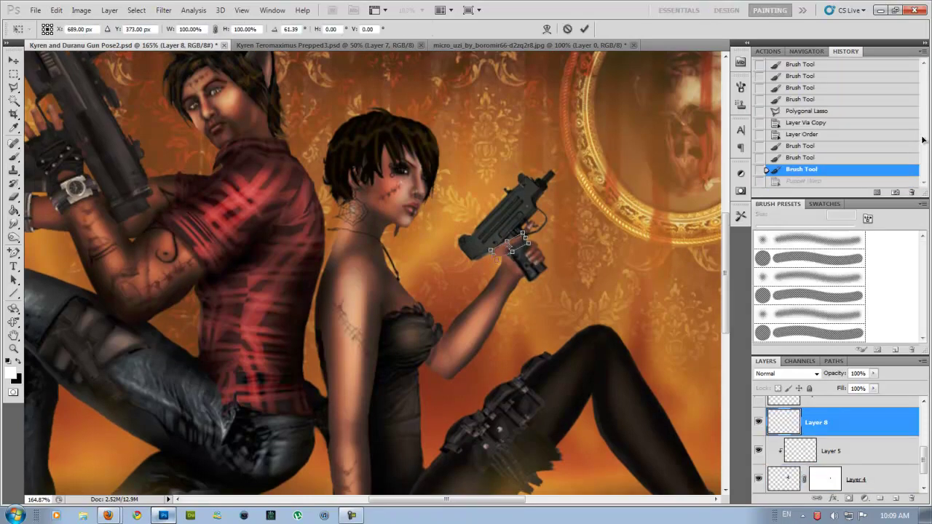
left_click(499, 250)
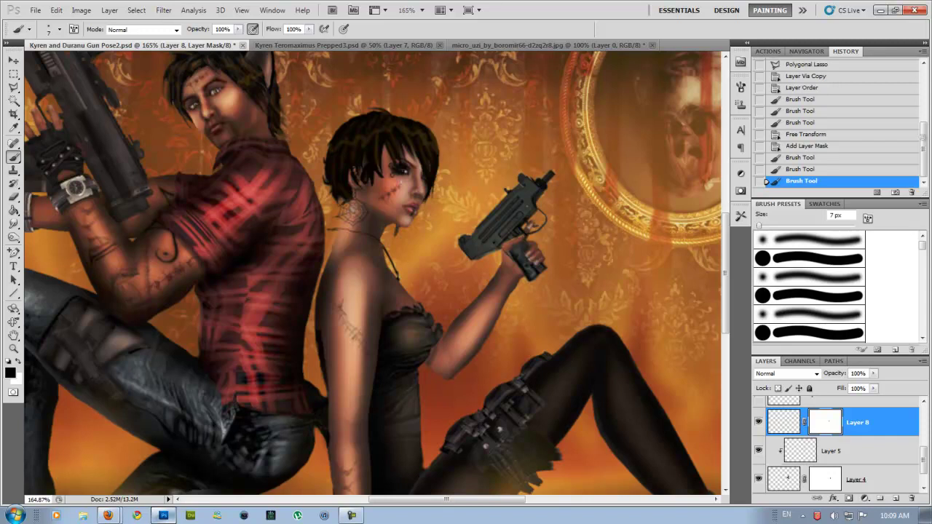
key("x")
left_click(499, 250)
key("ctrl+z")
key("bracketleft")
key("bracketleft")
key("bracketleft")
key("alt+bracketright")
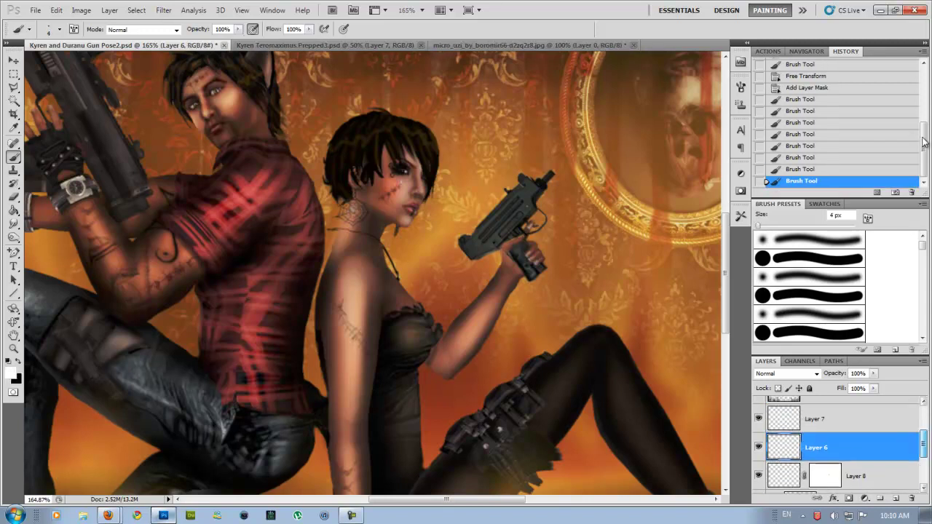
Smudge Layer 8's finger edges into the woman's hand.
key("alt+bracketright")
key("r")
key("alt+bracketleft")
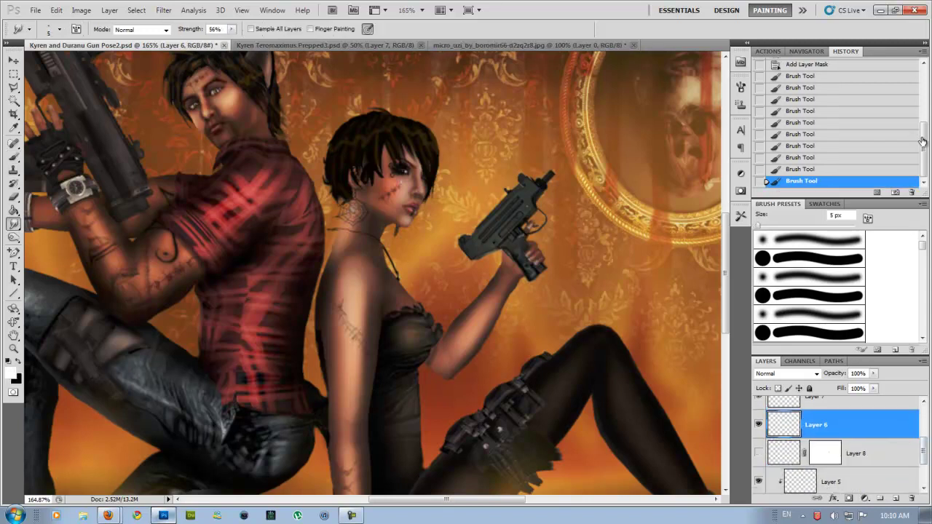
key("alt+bracketleft")
left_click(510, 246)
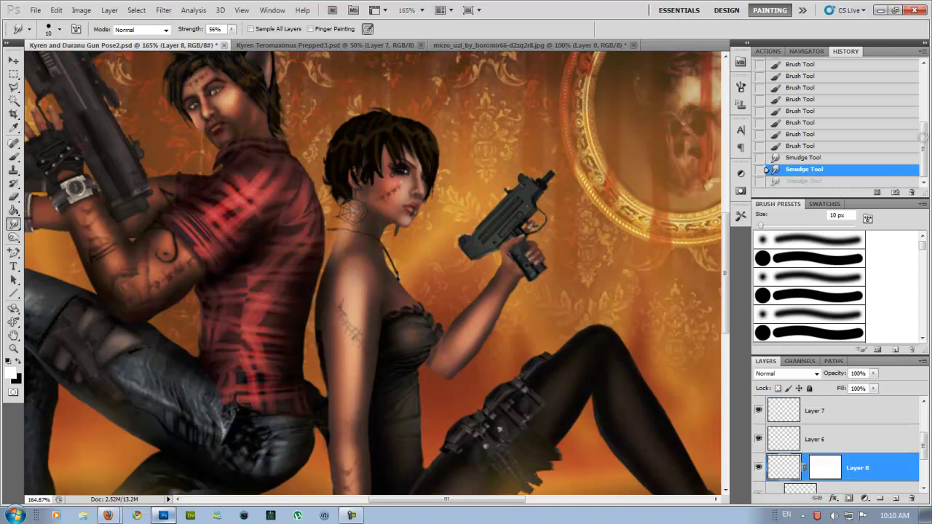
key("ctrl+1")
Apply Liquify to the finger piece and keep smudging Layer 8 into the hand.
key("ctrl+shift+x")
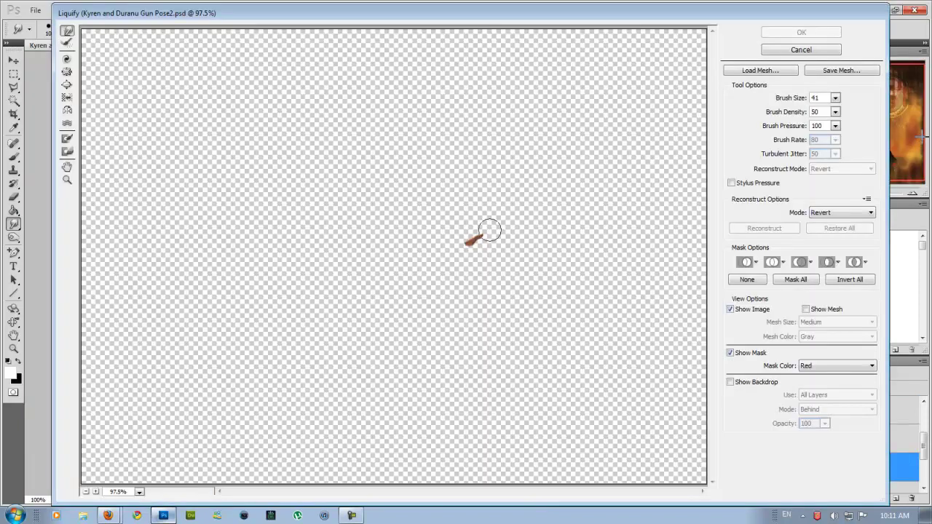
key("Return")
key("alt+bracketright")
key("alt+bracketright")
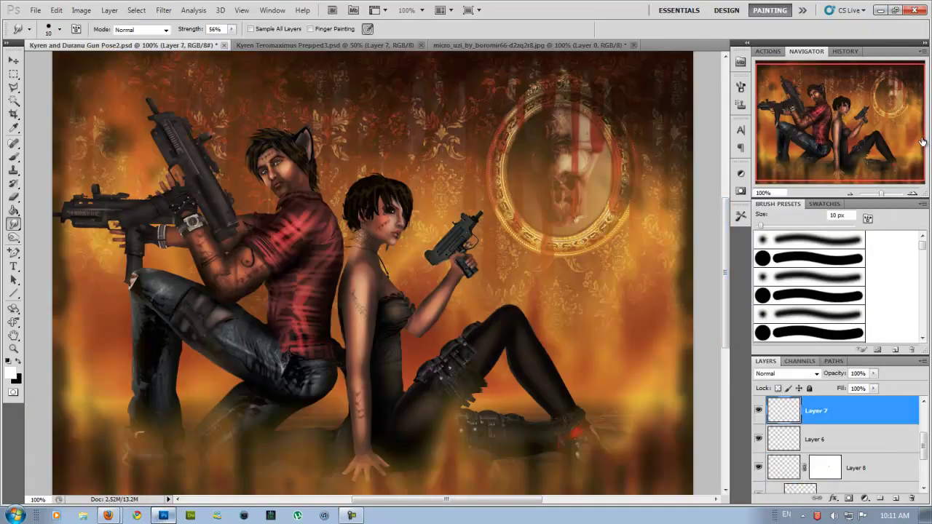
scroll(348, 263, "up", 1)
key("b")
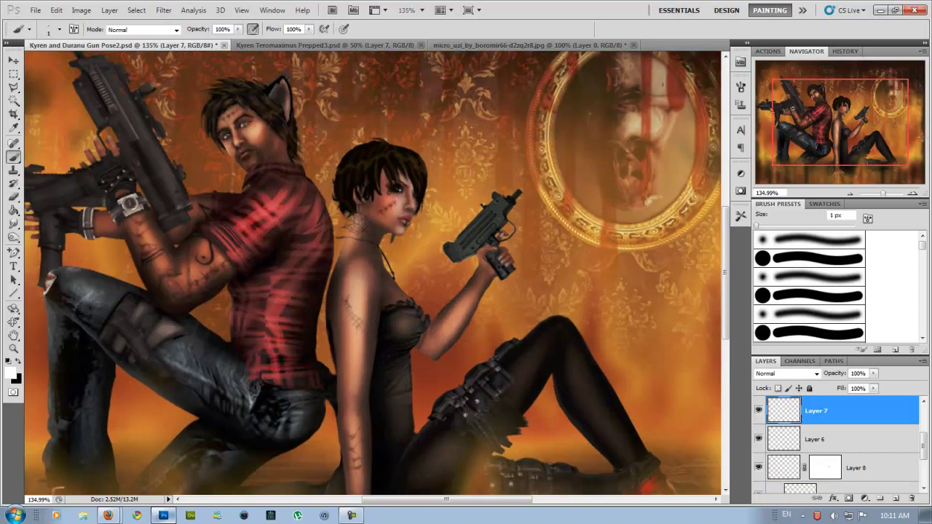
key("alt+bracketleft")
key("alt+bracketleft")
key("r")
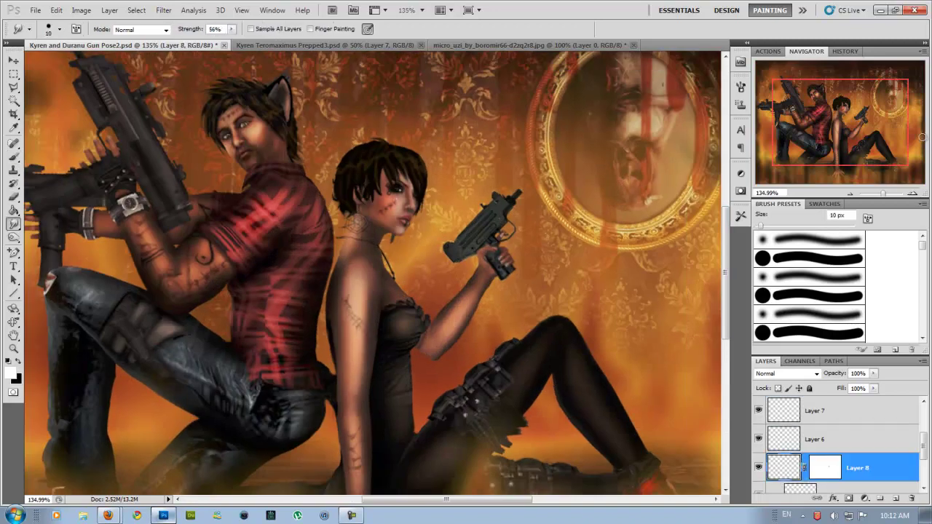
scroll(922, 136, "down", 1)
Raise smudge strength to 85% and duplicate Layer 0 as Layer 0 copy.
key("alt+shift+bracketleft")
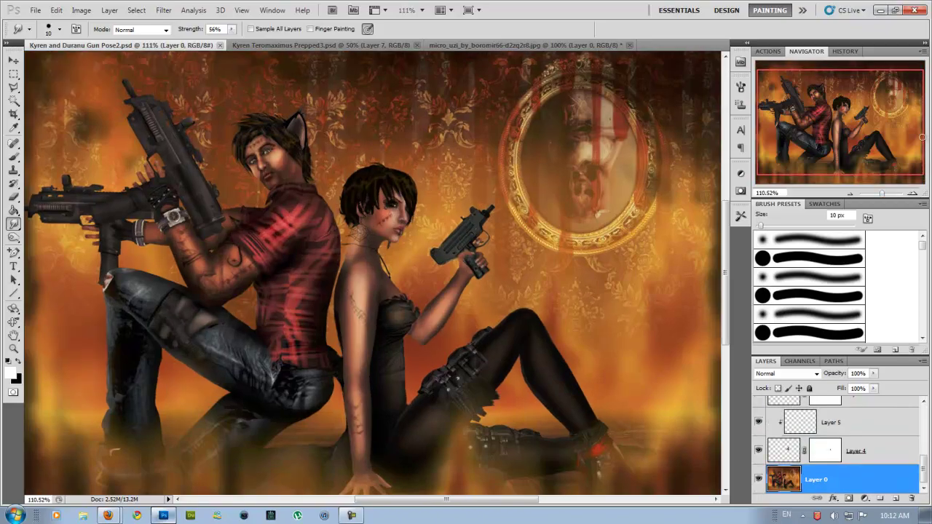
scroll(922, 137, "up", 3)
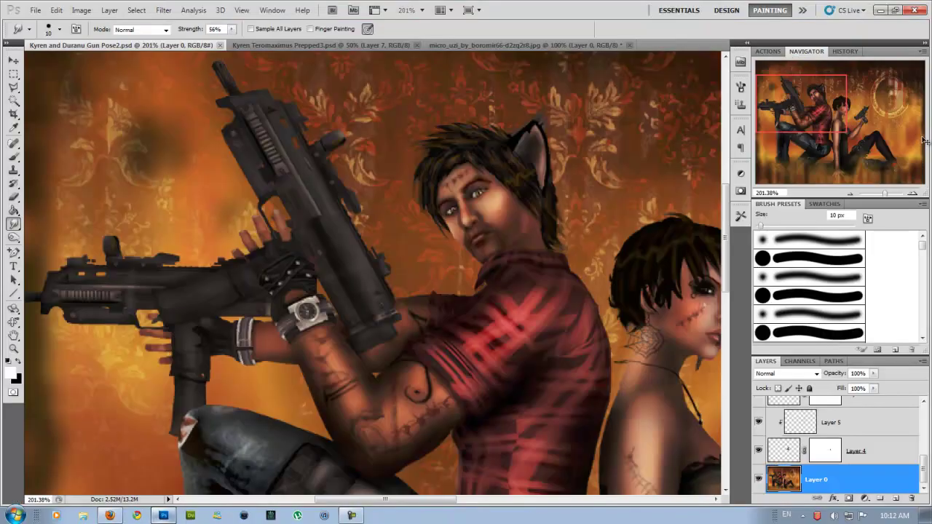
key("8")
key("5")
key("ctrl+j")
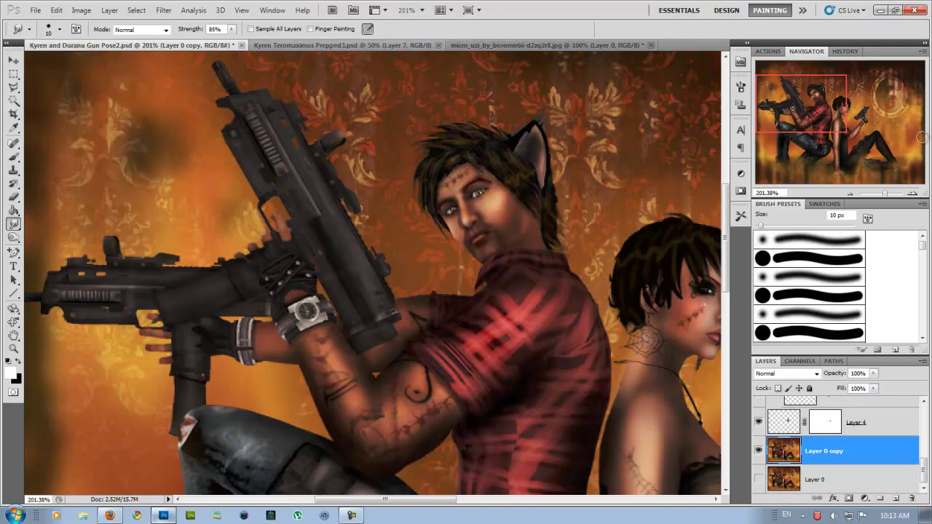
key("l")
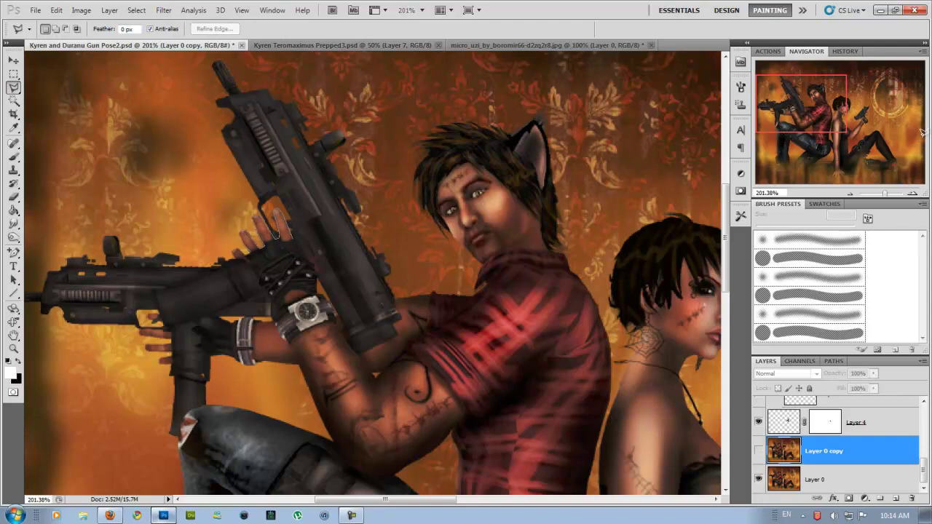
Copy the man's hand to Layer 9 and rotate, flip and scale it onto the gun grip.
key("ctrl+j")
left_click(845, 51)
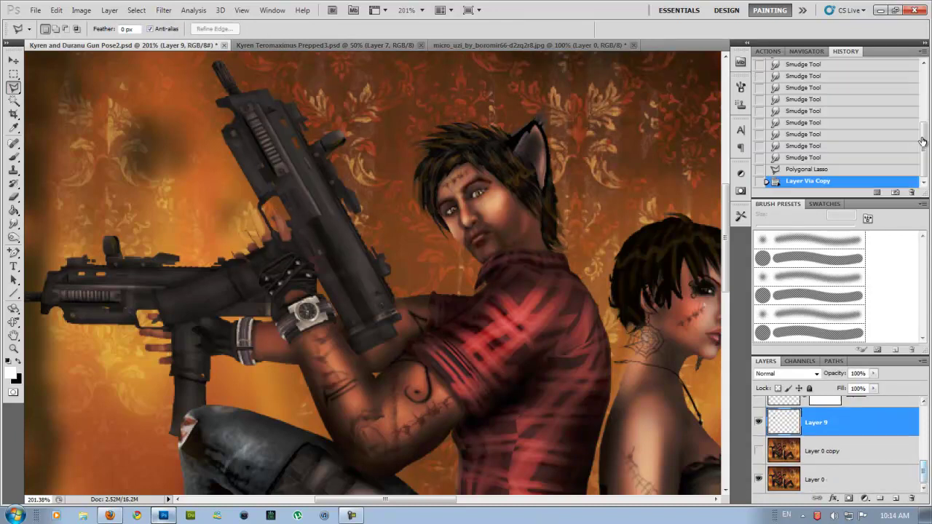
key("ctrl+bracketleft")
key("ctrl+t")
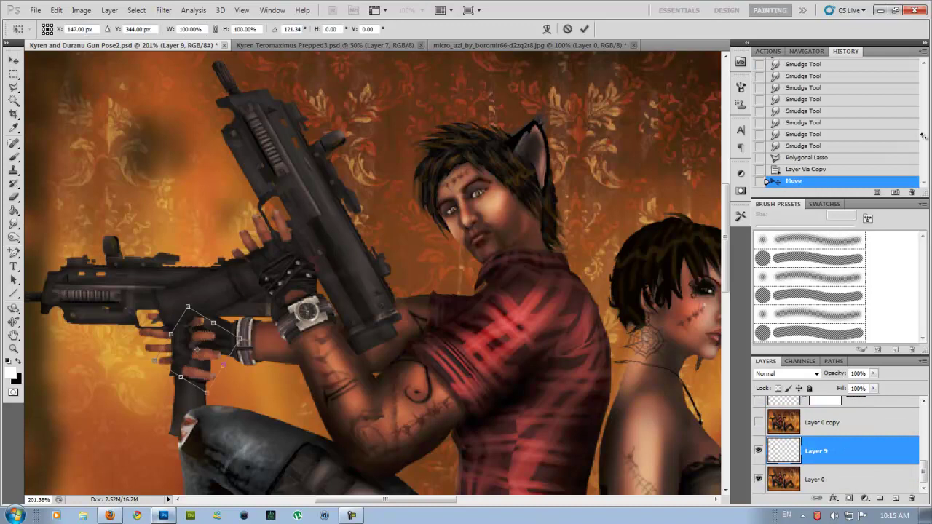
left_click_drag(206, 392, 174, 374)
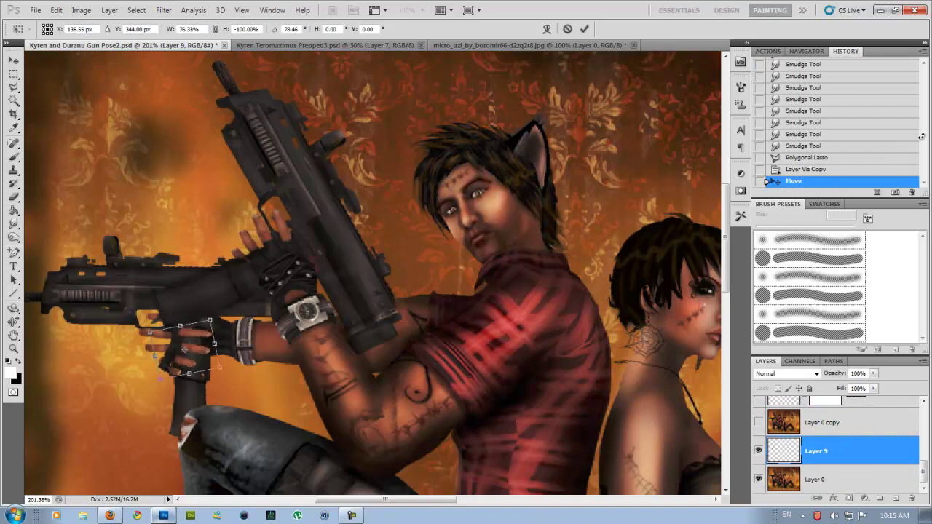
key("Return")
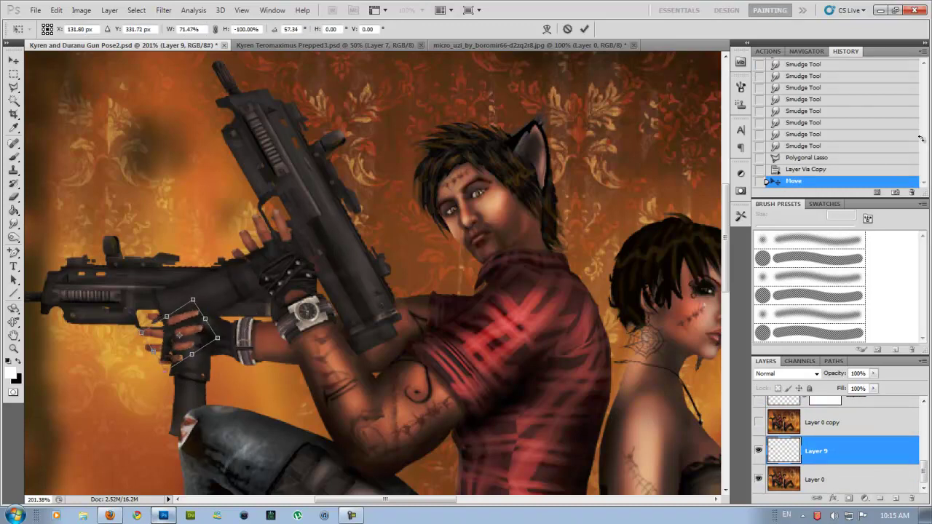
Mask Layer 9, place Layer 0 copy below it, and nudge the hand into position.
key("ctrl+shift+m")
key("Down")
key("b")
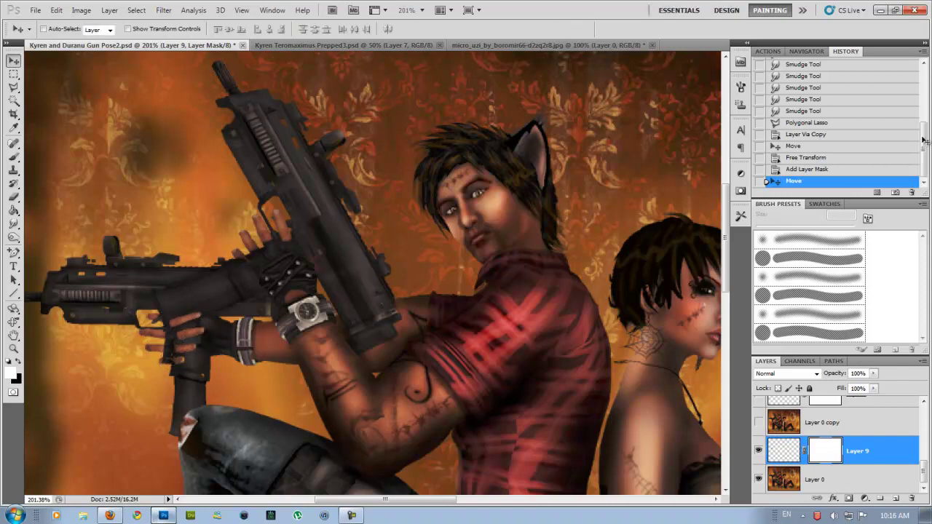
key("x")
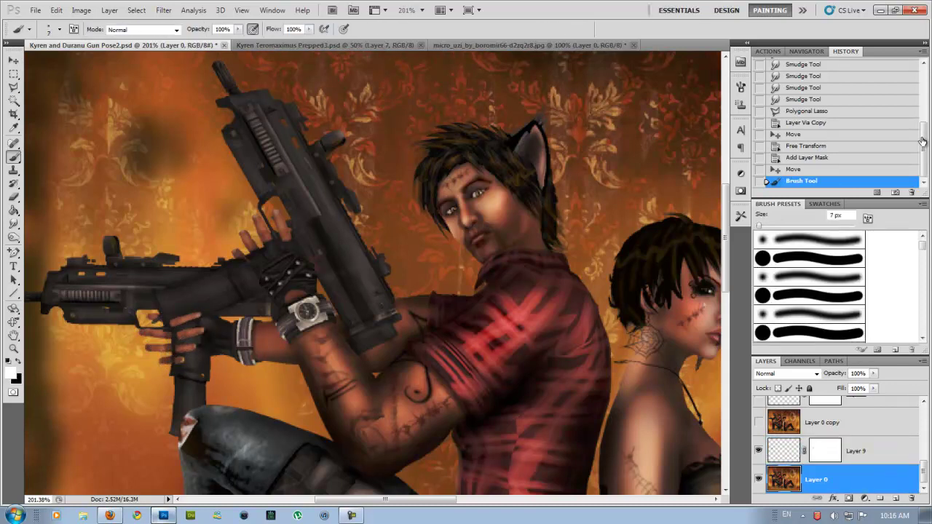
left_click_drag(821, 423, 822, 466)
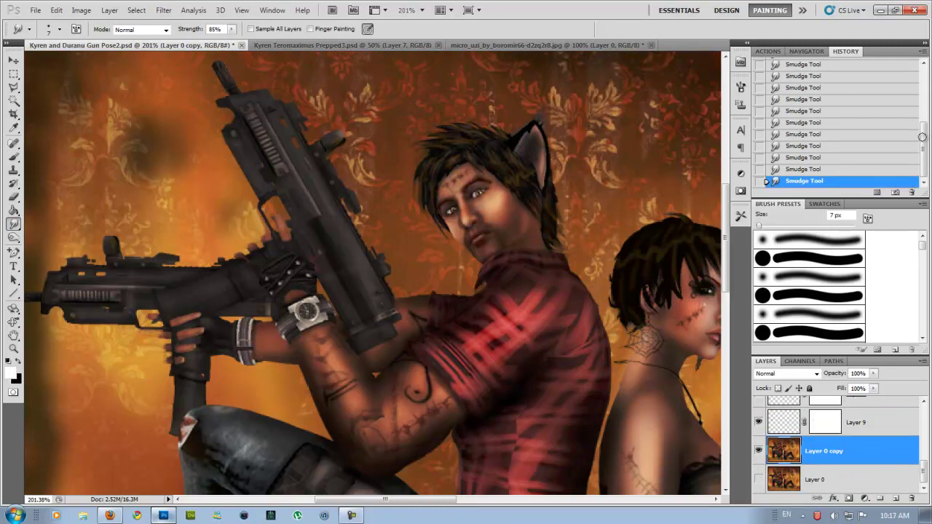
key("alt+bracketright")
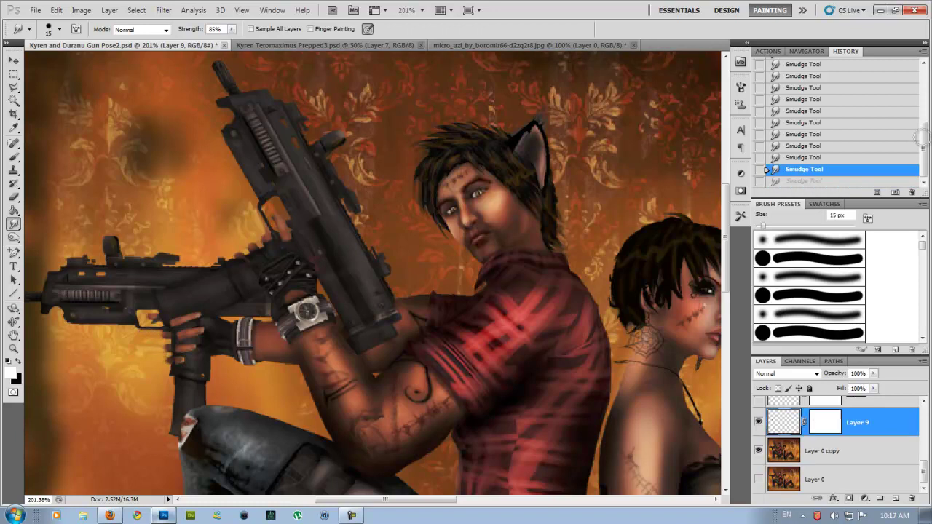
key("v")
key("Left")
Mask out a stray spot with a 5 px brush and reshape one finger by transforming it.
key("b")
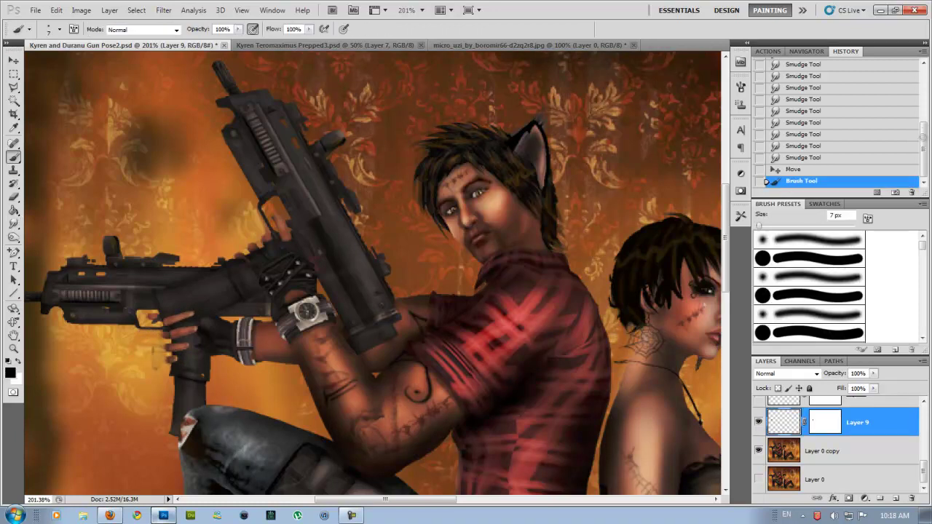
key("ctrl+backslash")
key("bracketleft")
key("bracketleft")
left_click(179, 318)
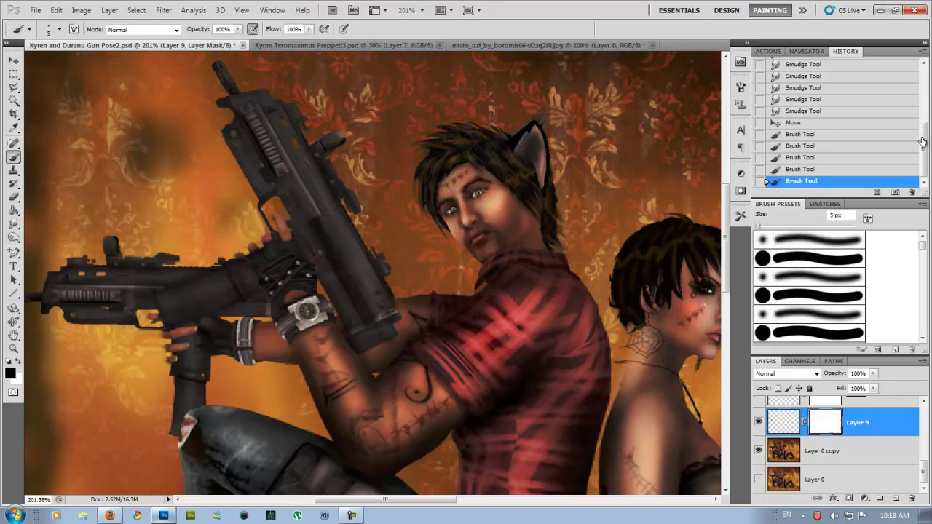
key("l")
key("ctrl+t")
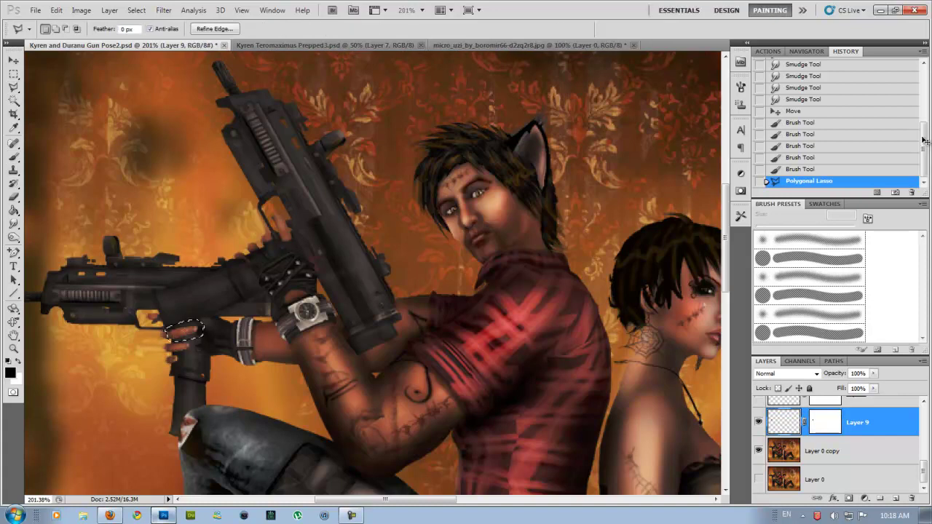
key("Return")
key("ctrl+d")
Paint Layer 9's mask to refine the fingers around the grip.
key("b")
left_click(179, 335)
left_click(178, 335)
key("x")
left_click(178, 335)
left_click(178, 335)
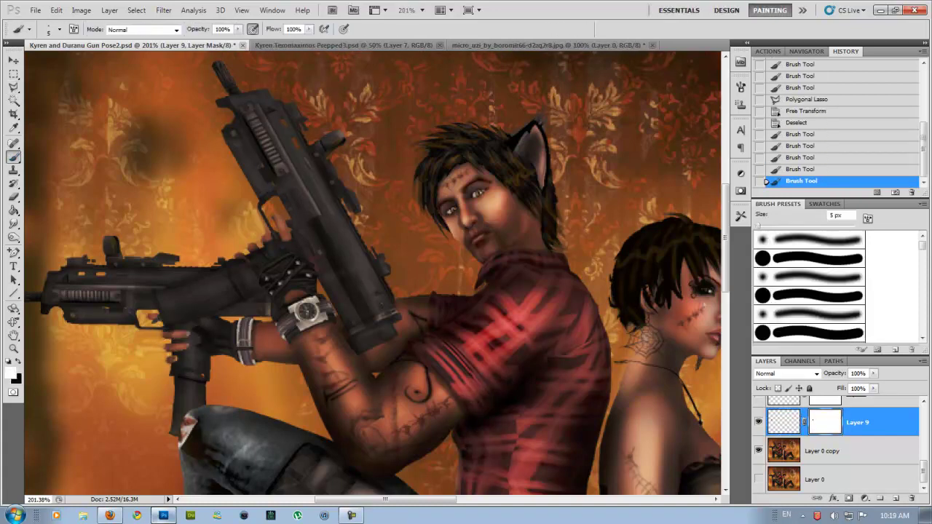
Paint fine 1 px outline detail on the fingers, undoing the last stroke.
key("alt+bracketright")
key("x")
key("alt+bracketright")
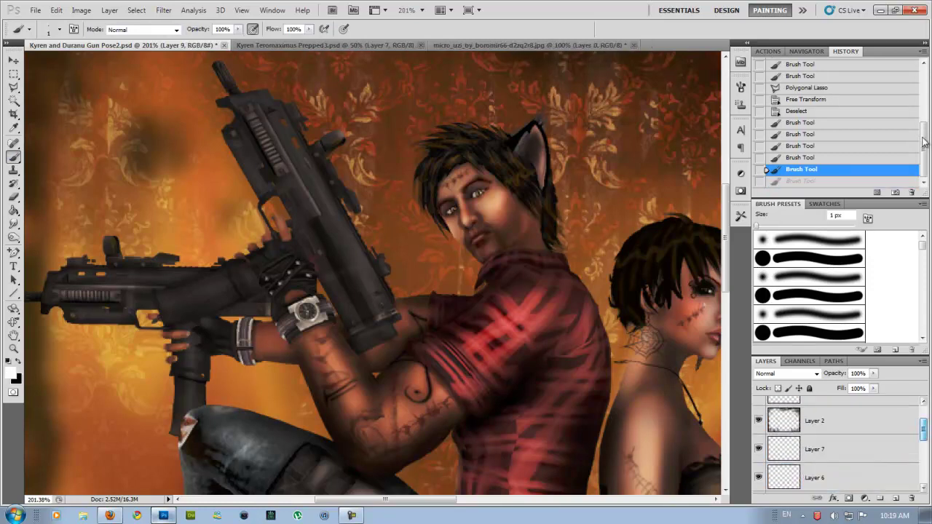
key("bracketleft")
key("bracketleft")
key("bracketleft")
left_click(179, 335)
left_click(179, 335)
left_click(178, 335)
key("ctrl+z")
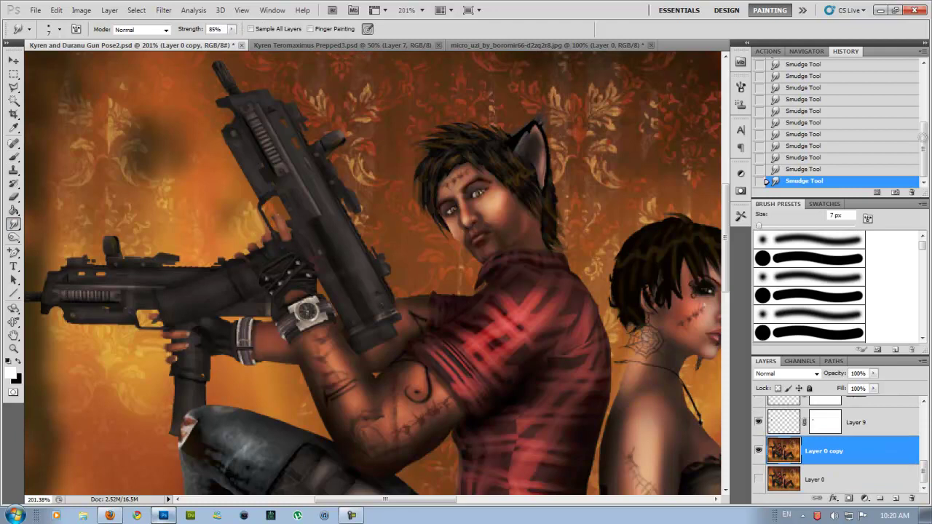
key("ctrl+0")
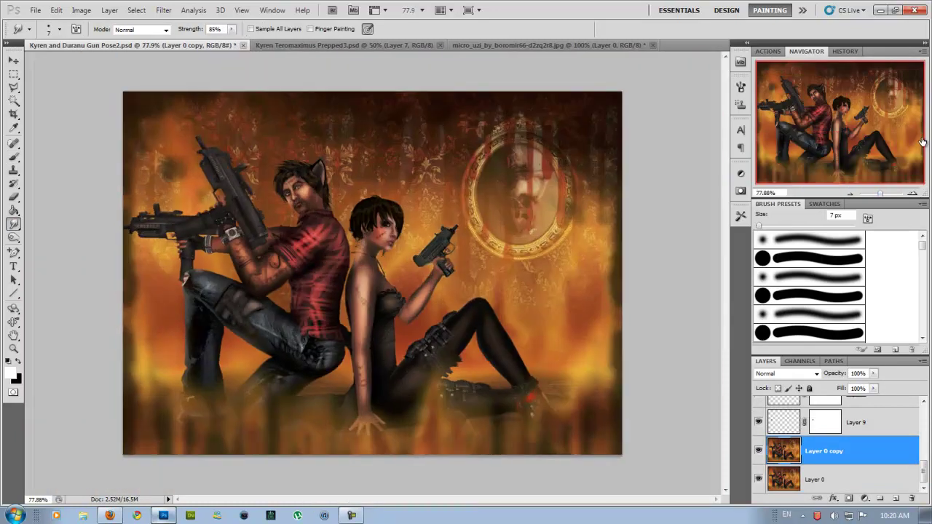